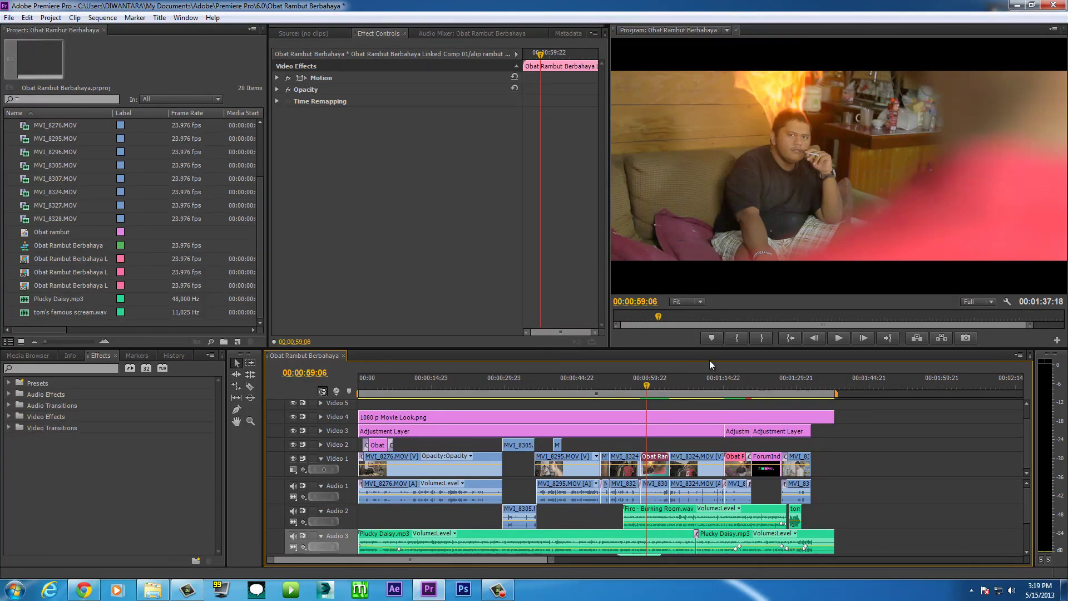
Inspect the effects on the MVI_8276, linked composition and MVI_8305 clips in the main sequence
click(482, 466)
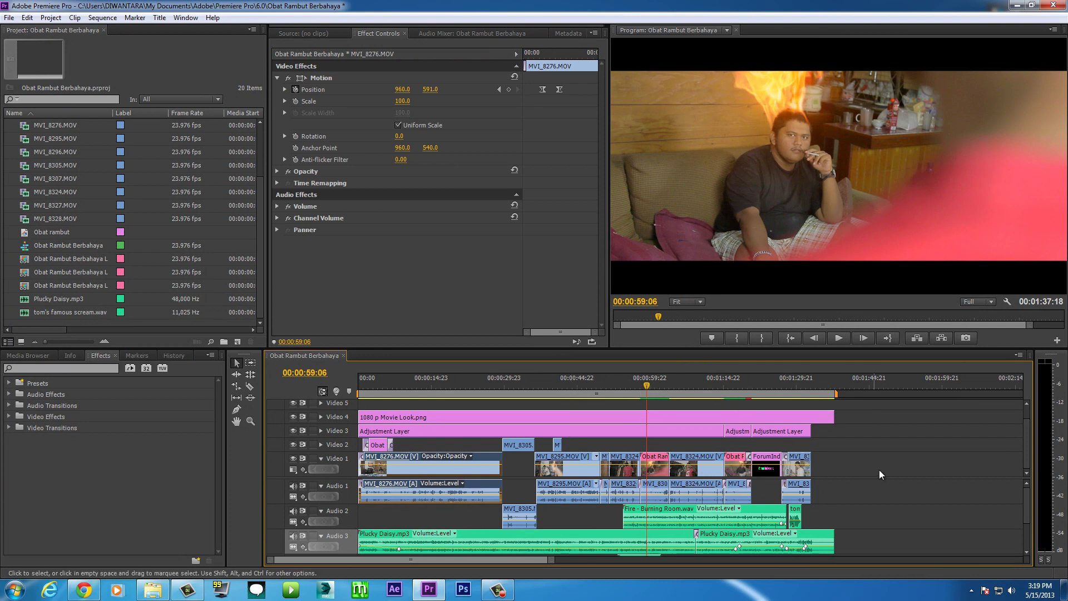
click(655, 458)
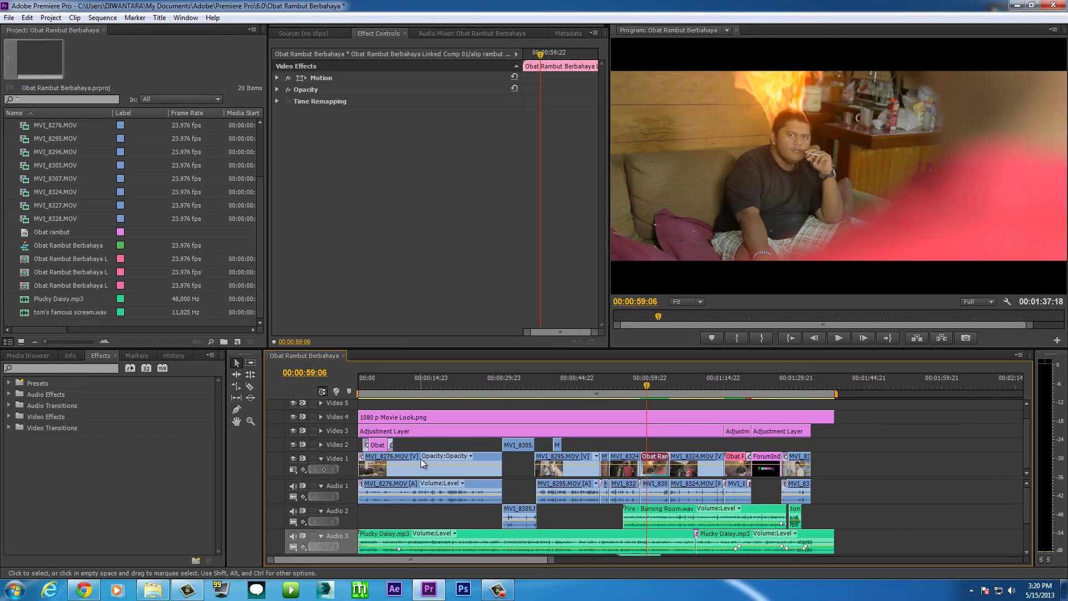
click(605, 458)
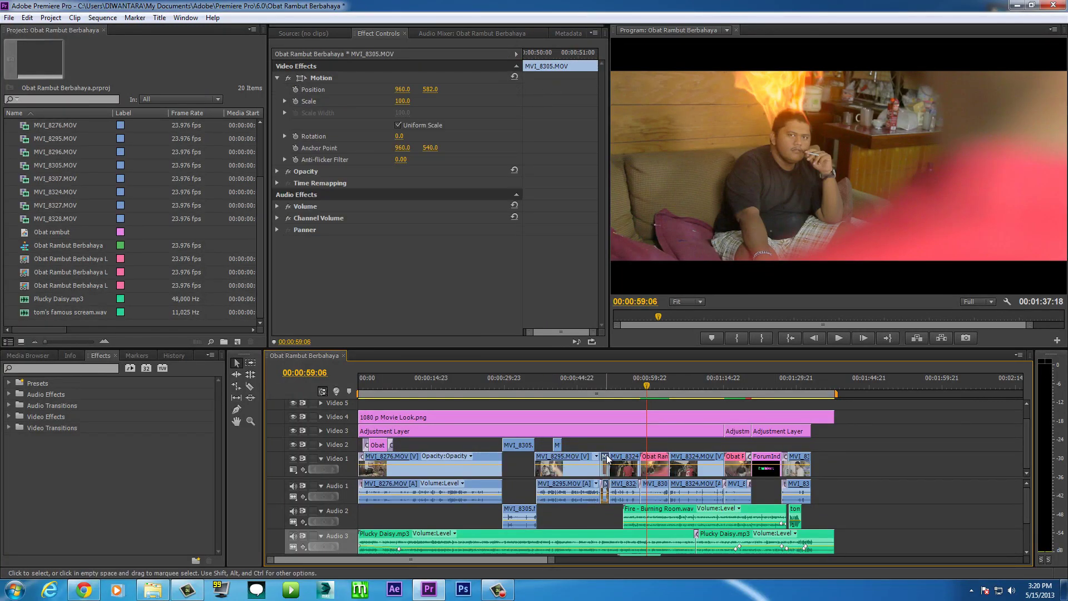
click(809, 459)
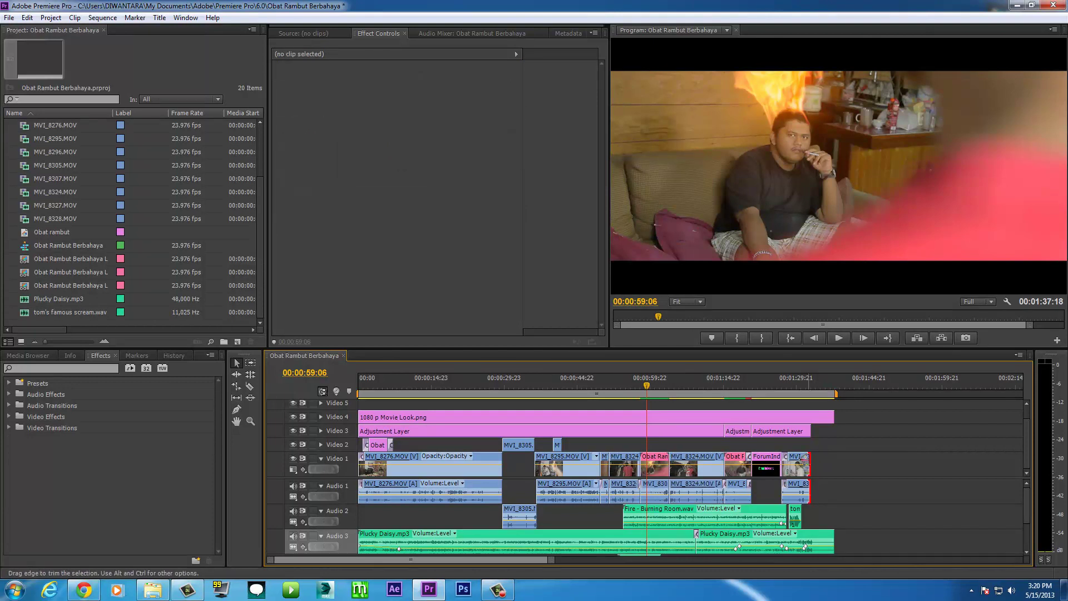
click(656, 459)
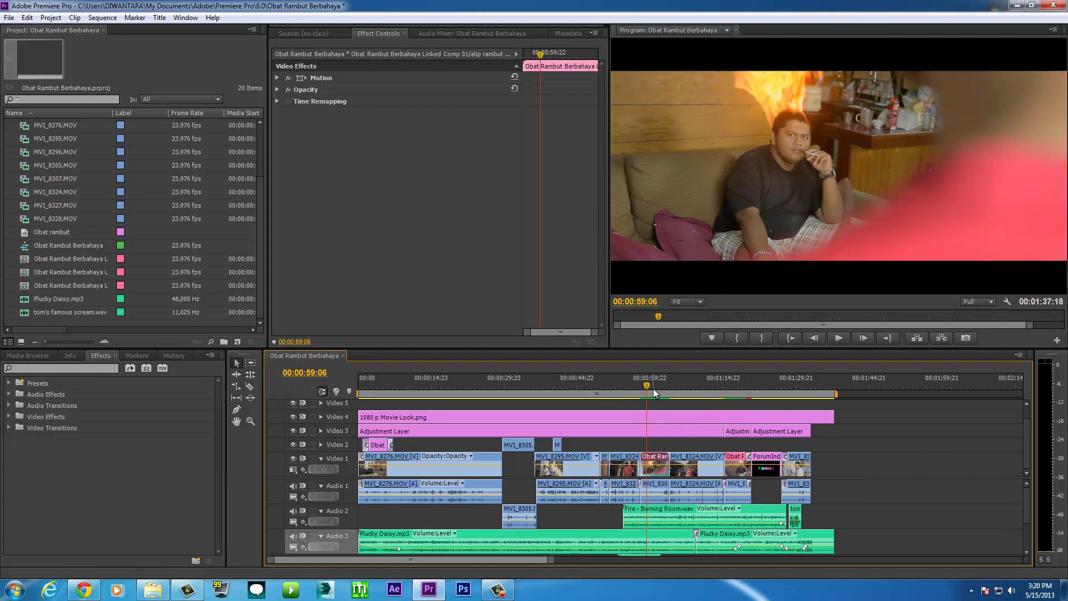
Create a new sequence from MVI_8307.MOV, then select its clip and zoom the timeline
click(26, 178)
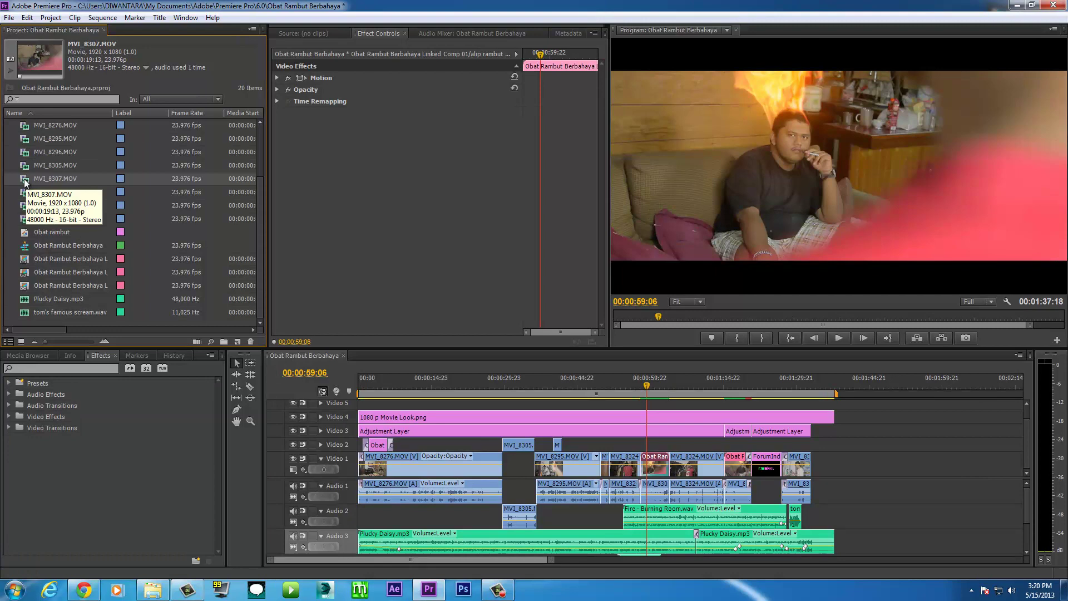
drag(254, 323, 237, 341)
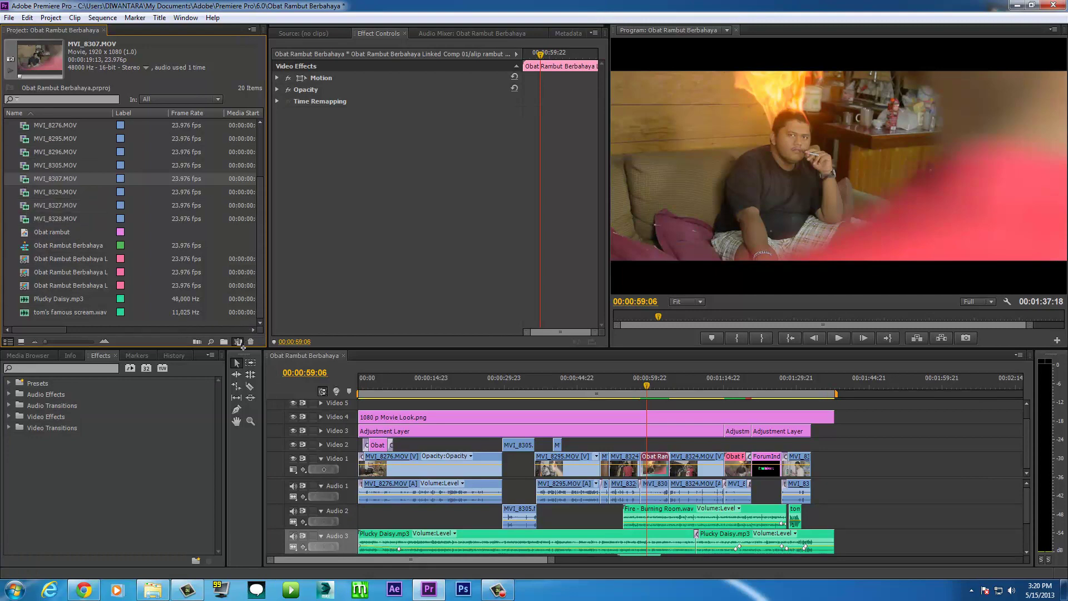
drag(383, 385, 380, 385)
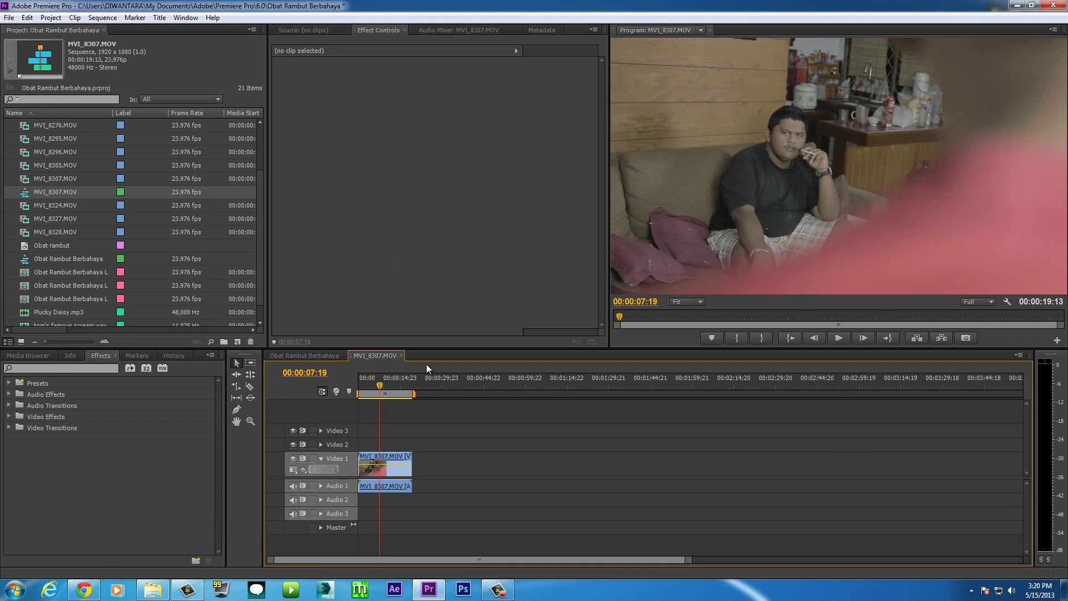
click(389, 457)
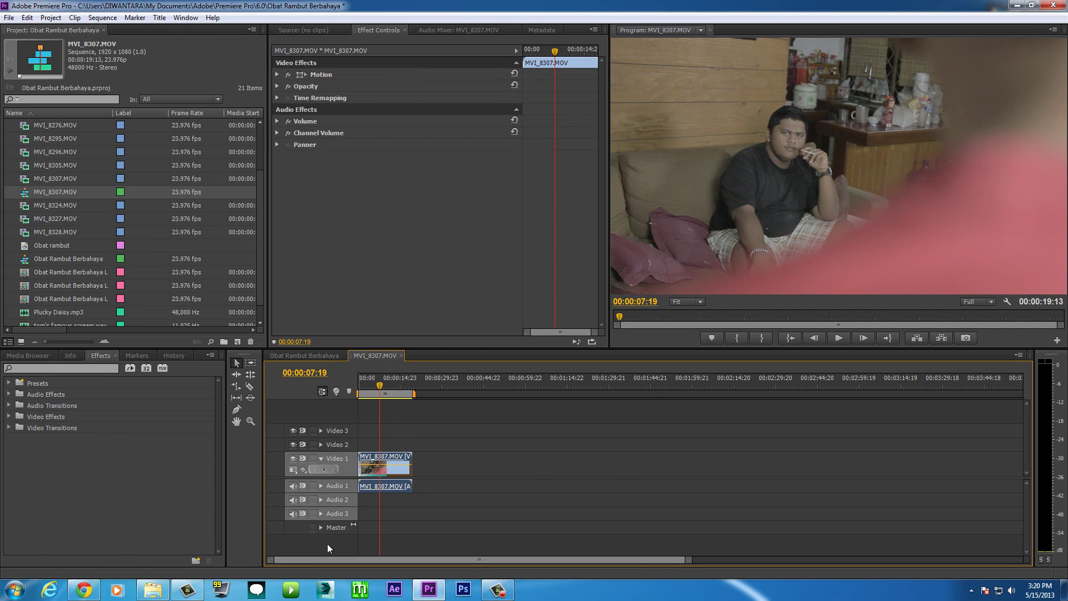
key(=)
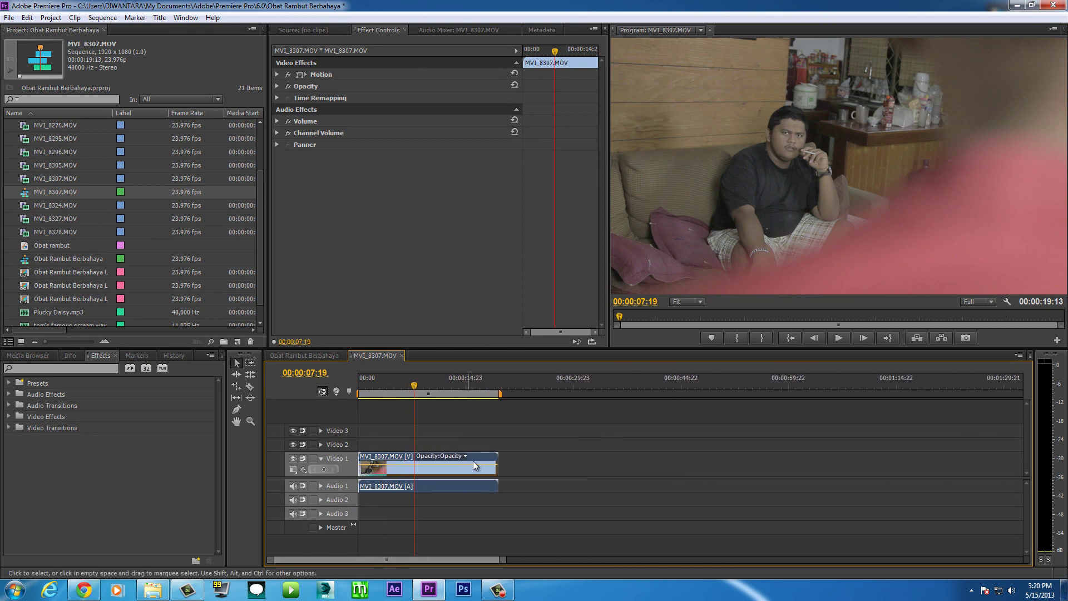
Replace the MVI_8307 clip with an After Effects composition from its context menu
right_click(473, 465)
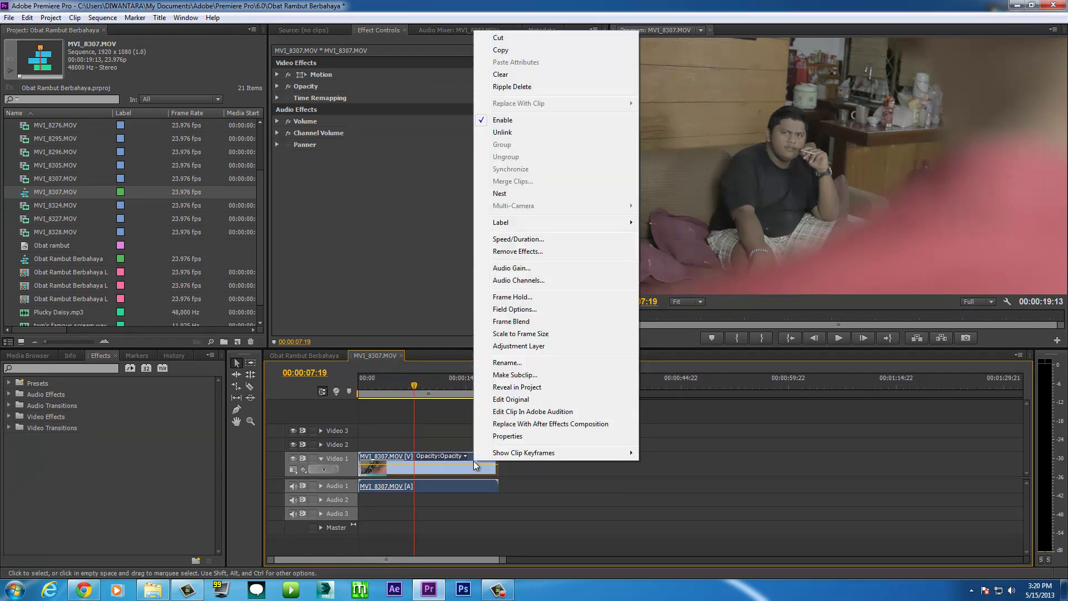
click(578, 424)
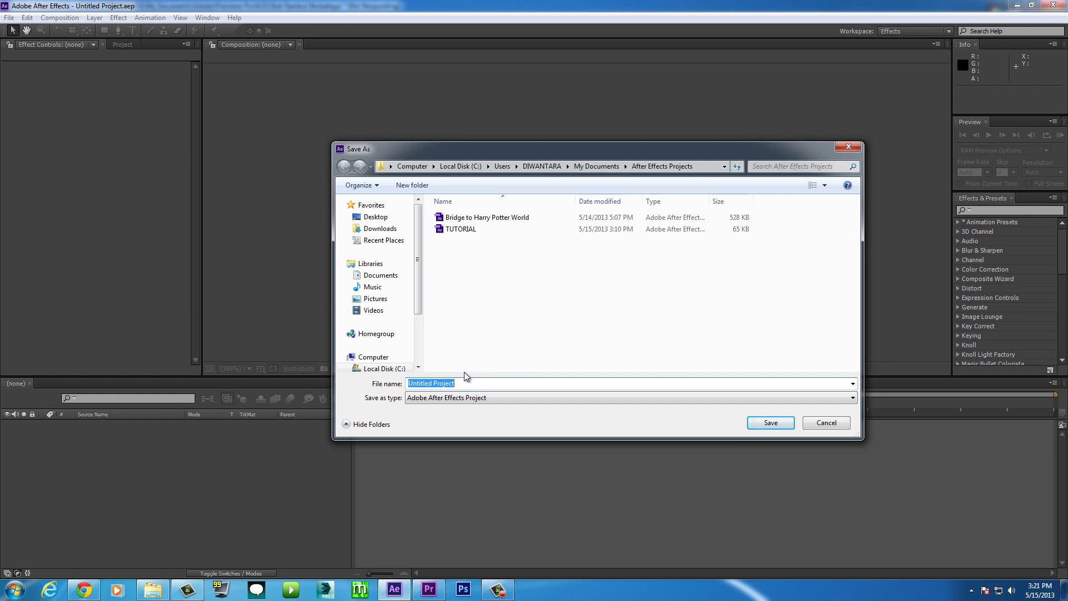
Save the After Effects project over the existing TUTORIAL.aep, confirming the overwrite
click(461, 235)
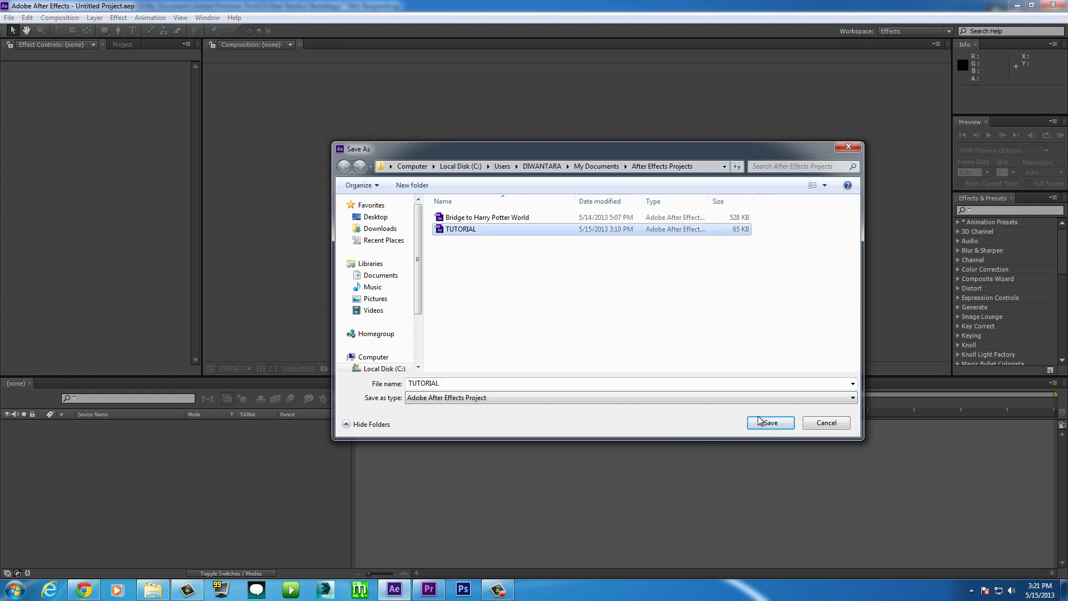
click(771, 424)
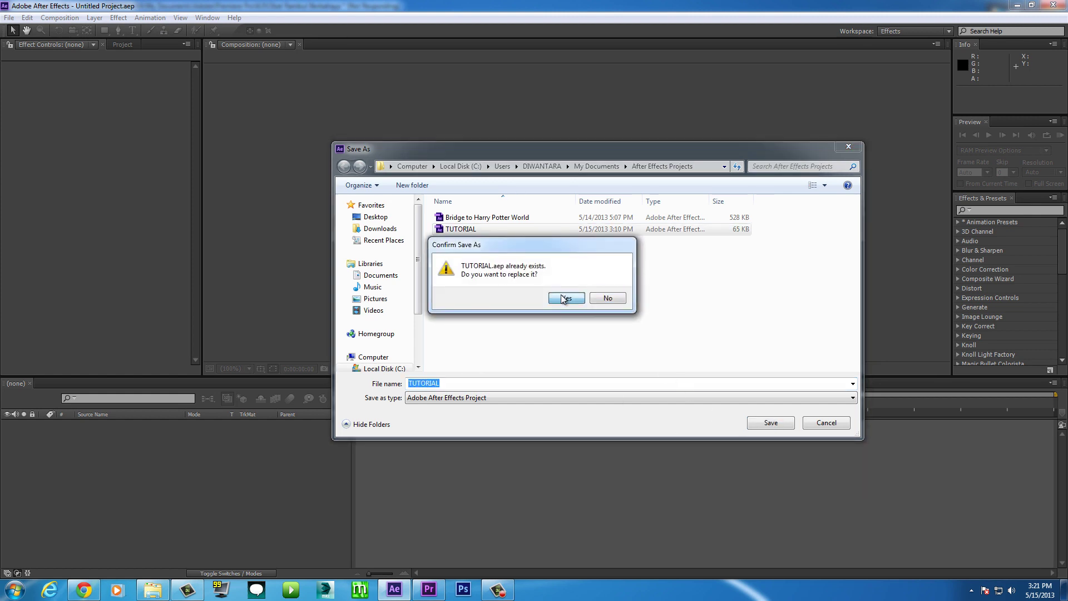
click(570, 305)
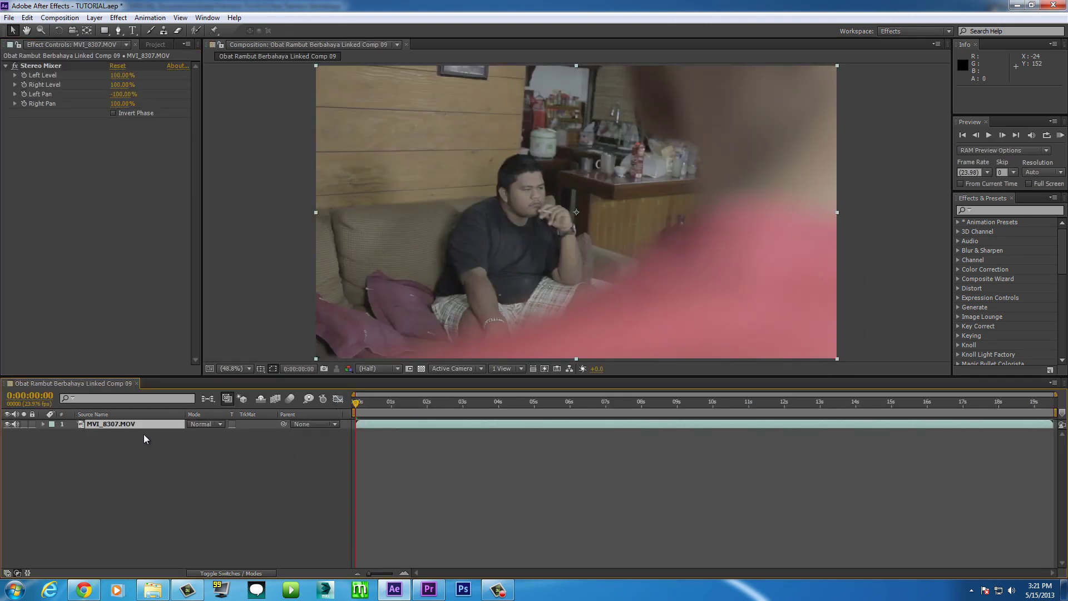
Apply Magic Bullet Mojo to MVI_8307.MOV with Mojo 43.82 and Mojo Balance 81.27, then save
drag(405, 412, 442, 413)
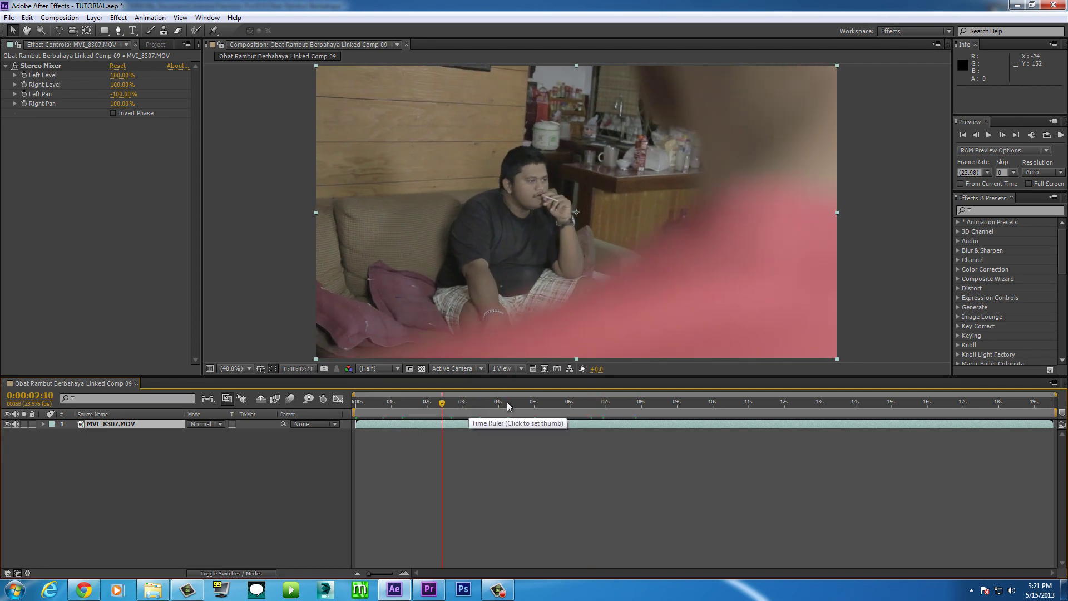
click(118, 17)
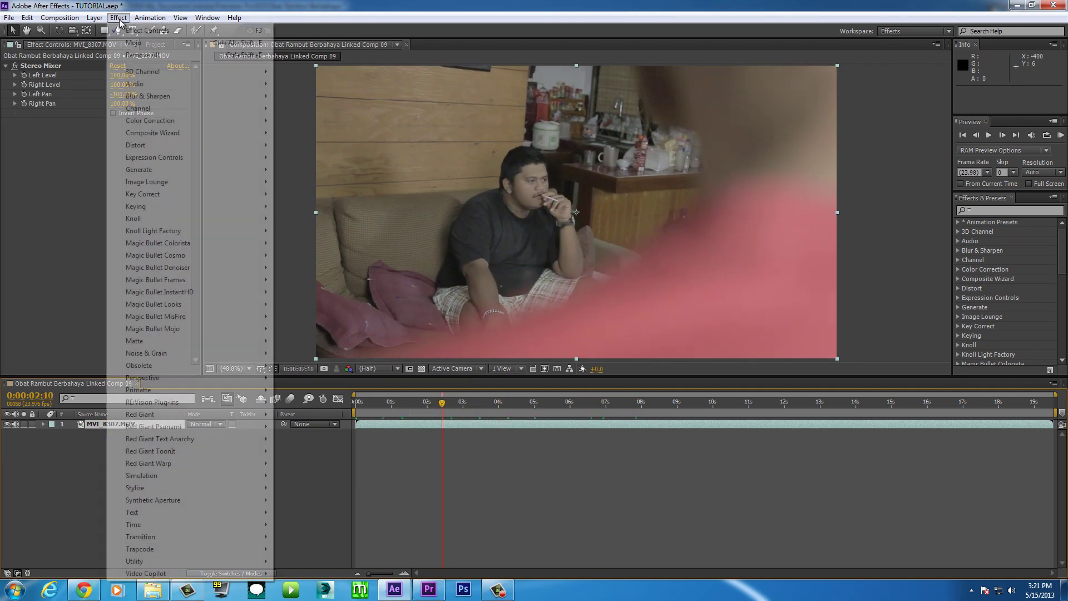
mouse_move(222, 328)
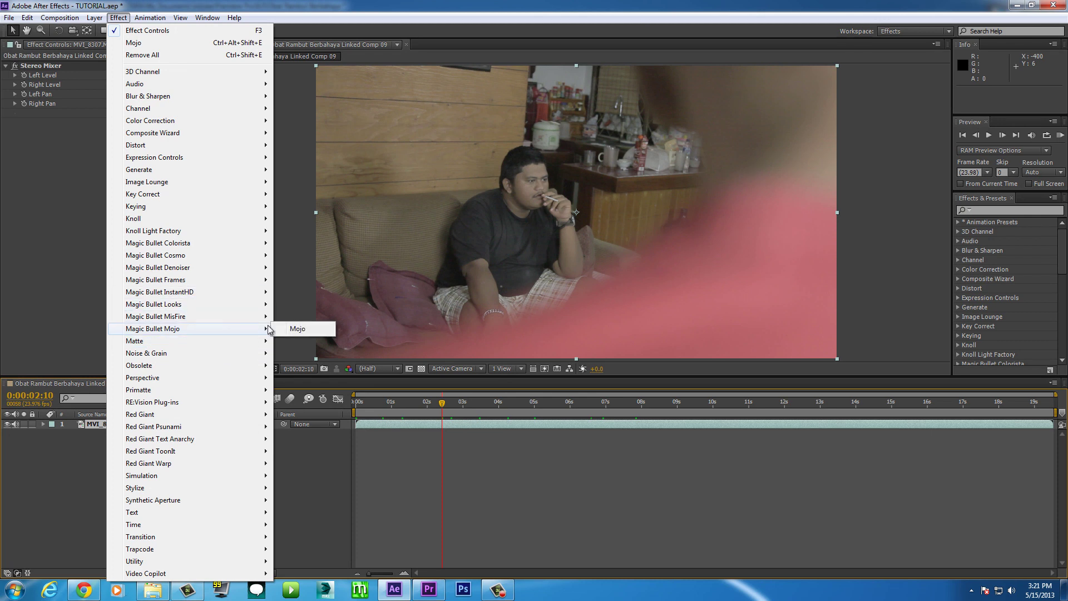
click(303, 329)
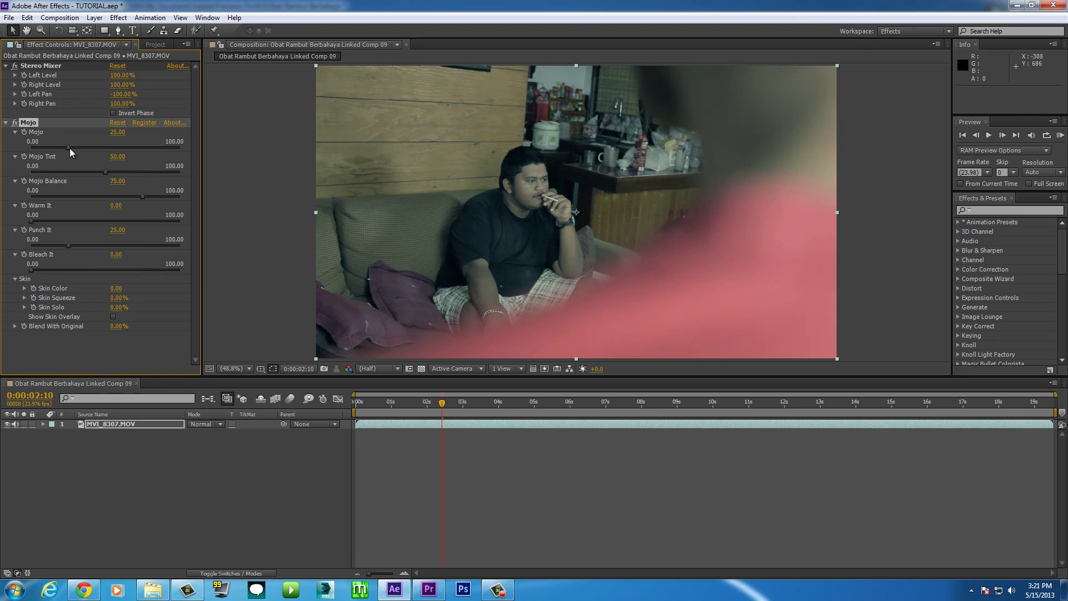
drag(99, 148, 96, 148)
drag(155, 196, 151, 196)
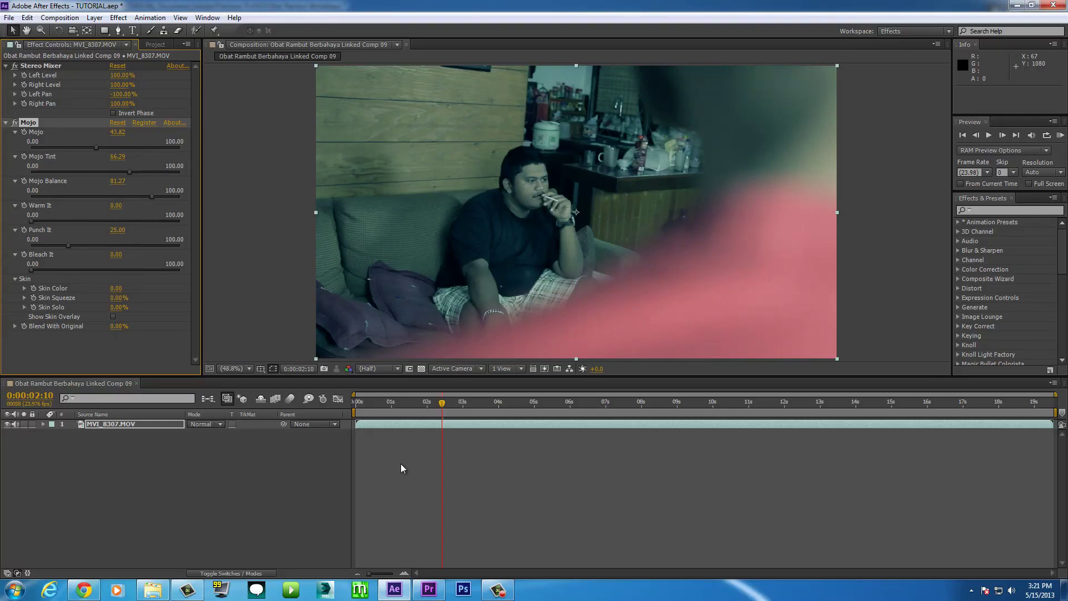
key(ctrl+s)
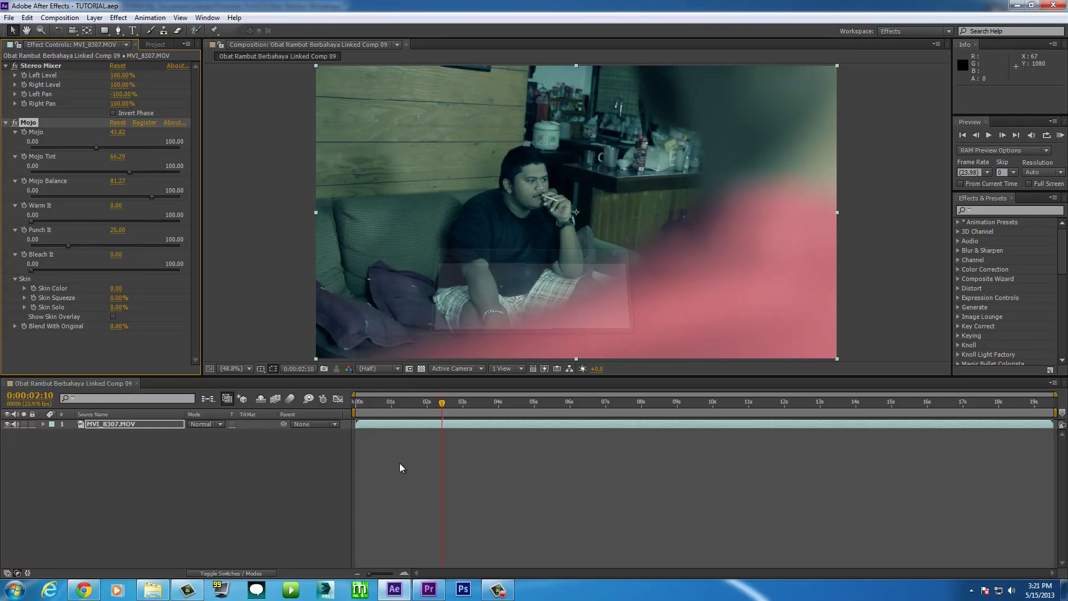
Back in Premiere, play the Obat Rambut Berbahaya sequence's linked clip, stopping at 00:01:01:16
click(438, 592)
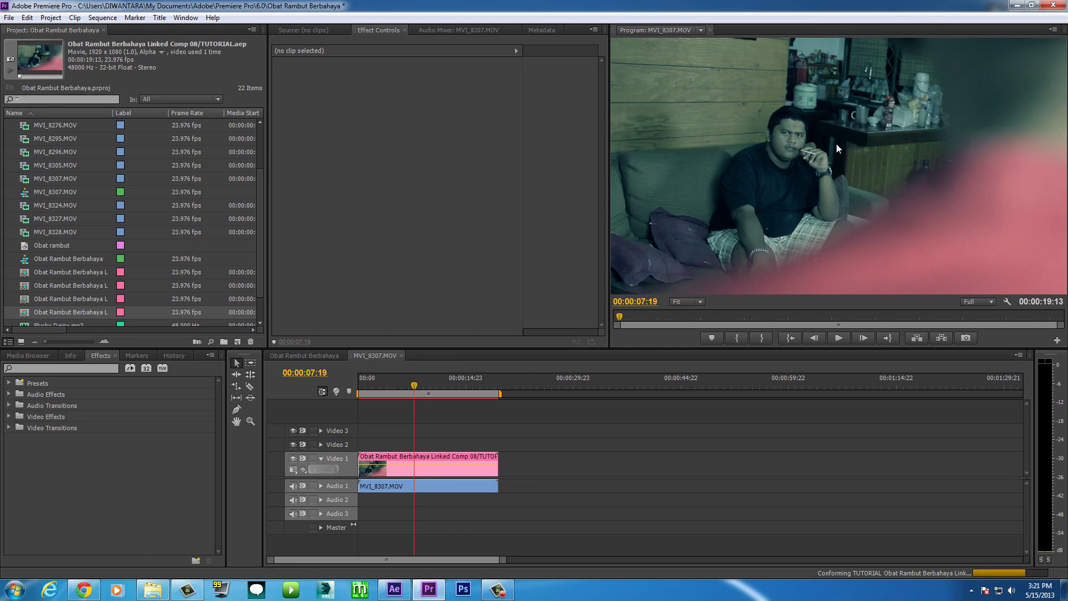
click(407, 381)
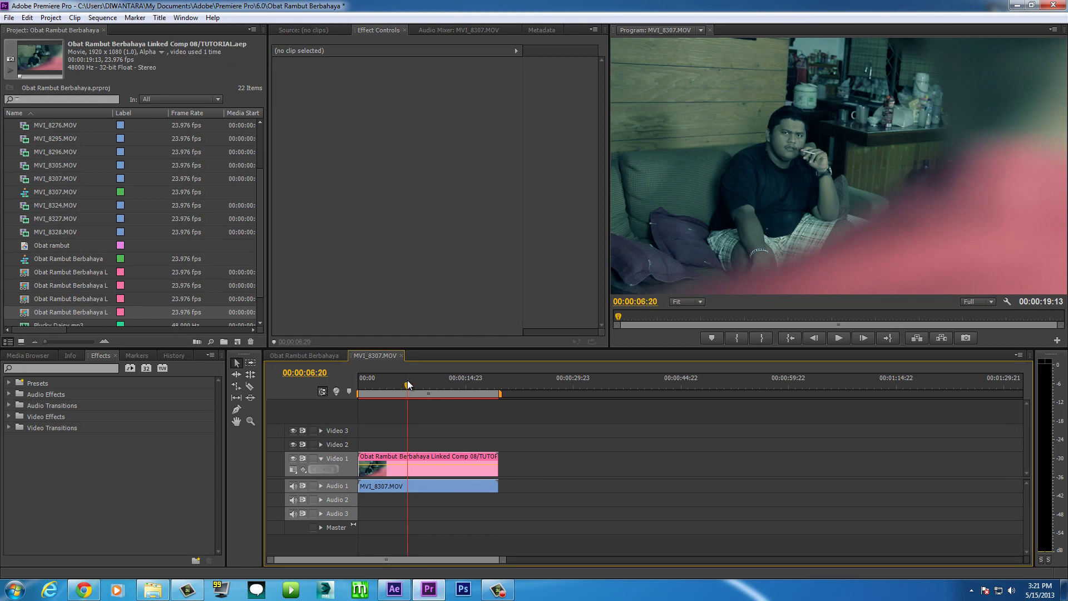
click(305, 355)
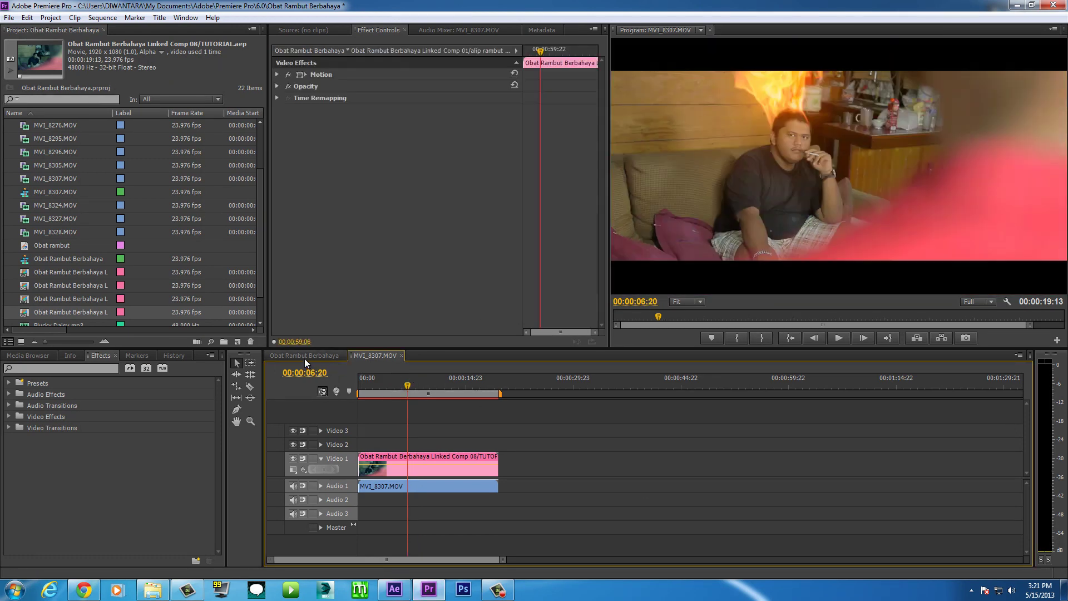
click(646, 384)
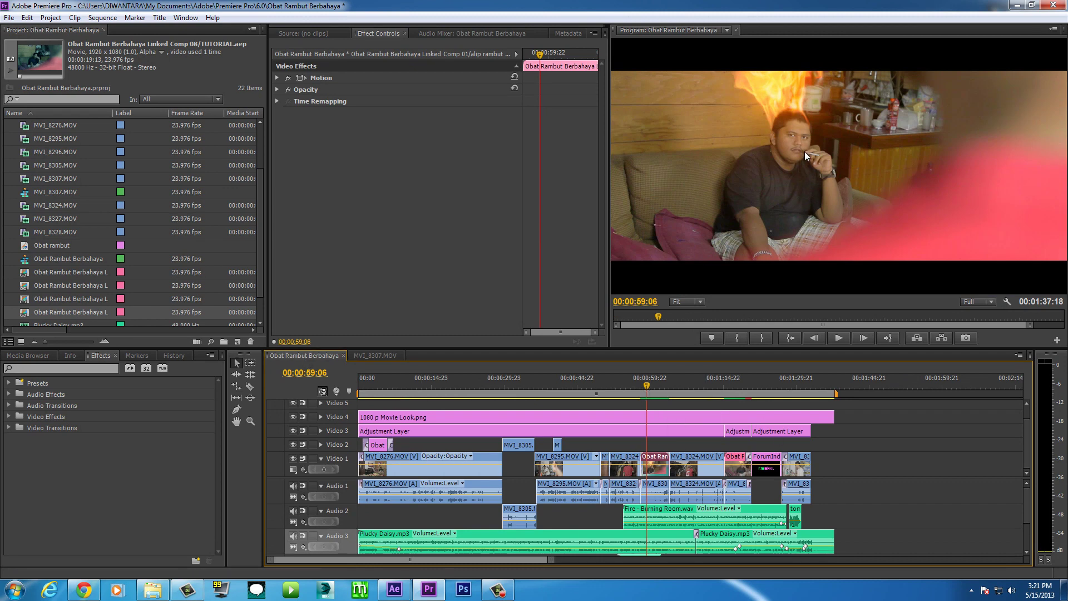
drag(642, 383, 638, 384)
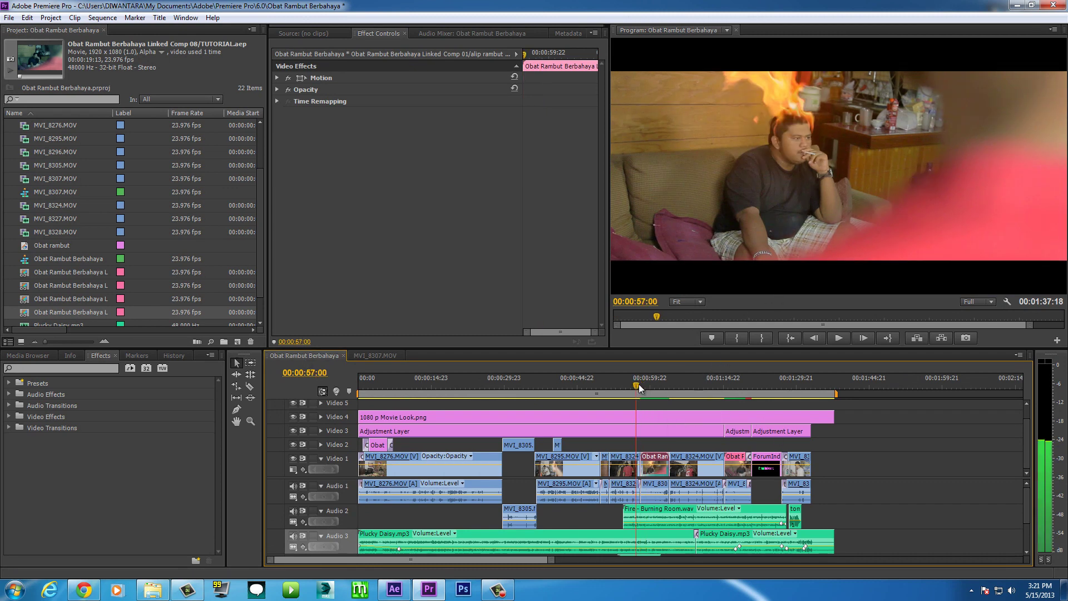
click(837, 337)
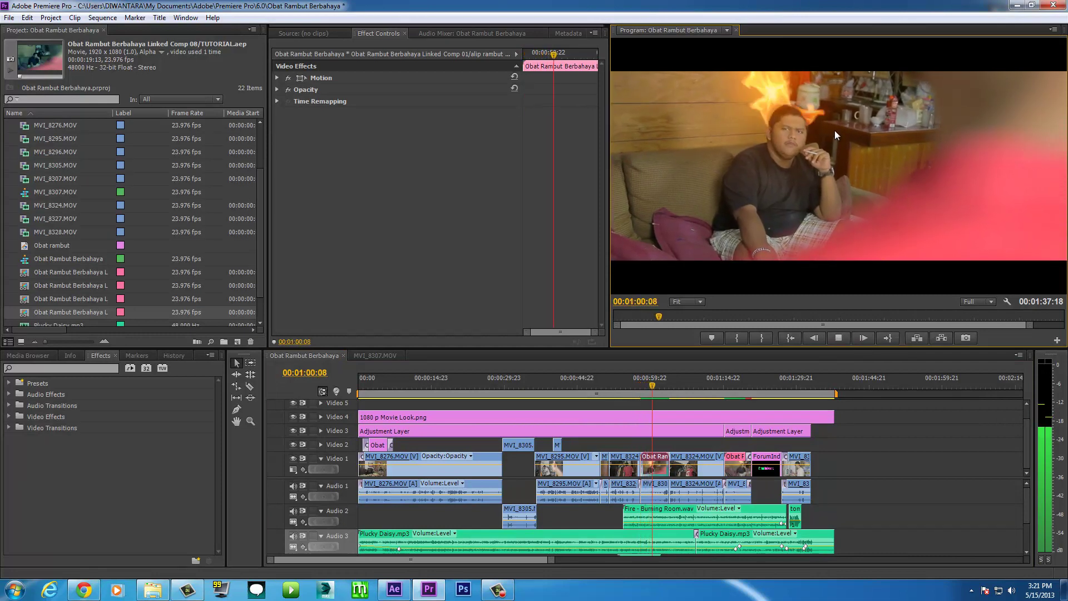
click(660, 385)
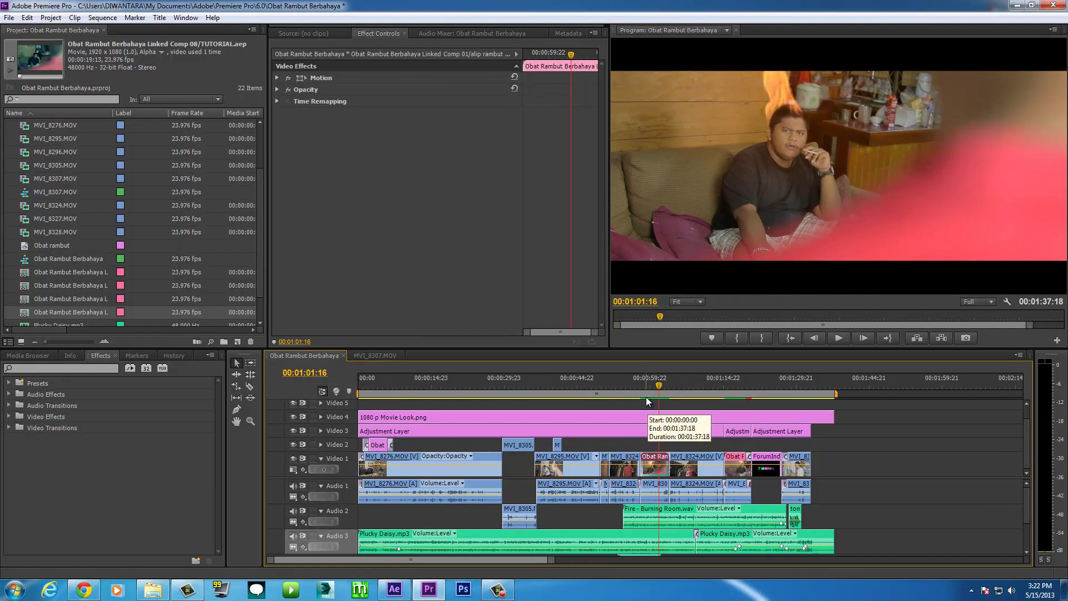
click(377, 356)
drag(402, 389, 395, 389)
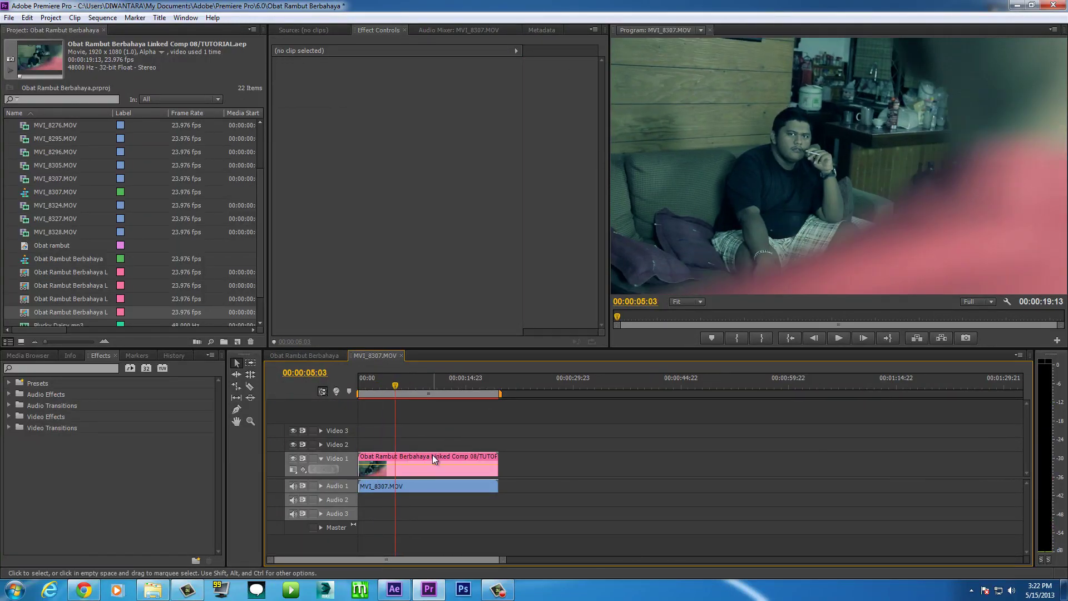
click(431, 458)
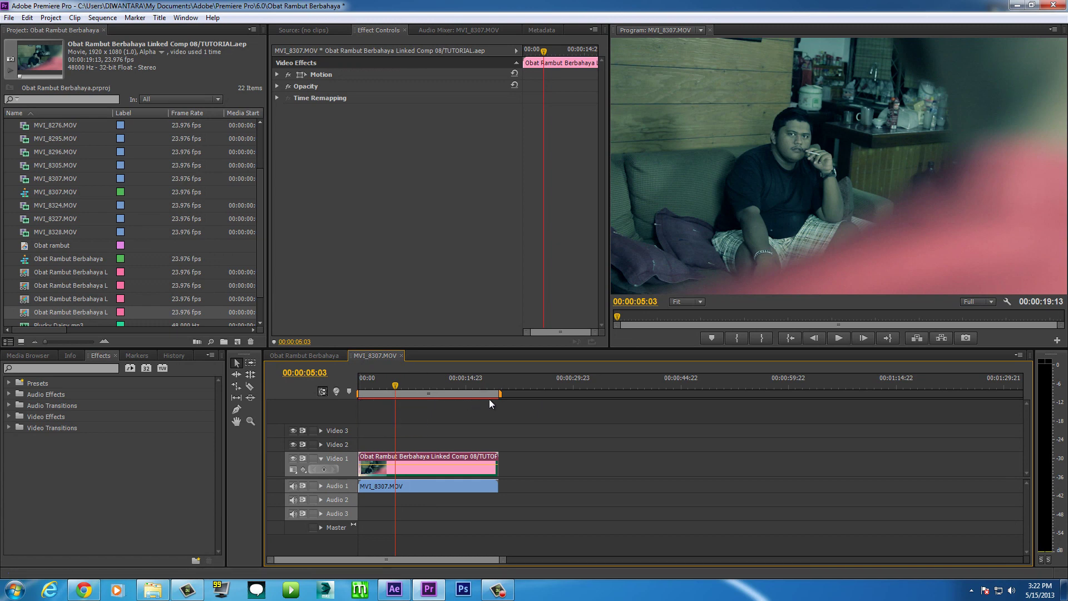
click(395, 588)
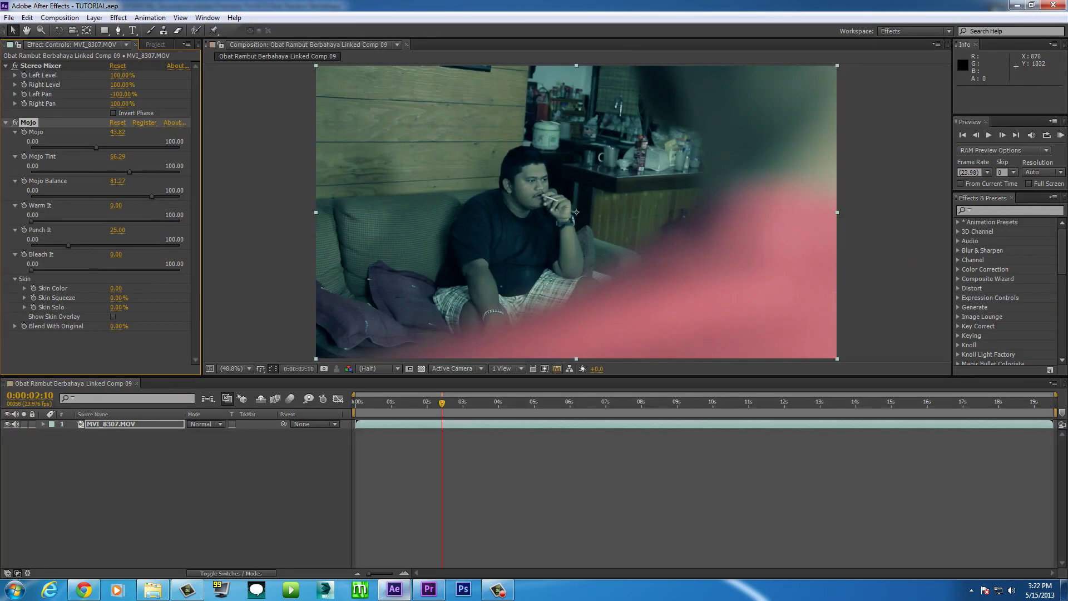
click(428, 588)
click(838, 337)
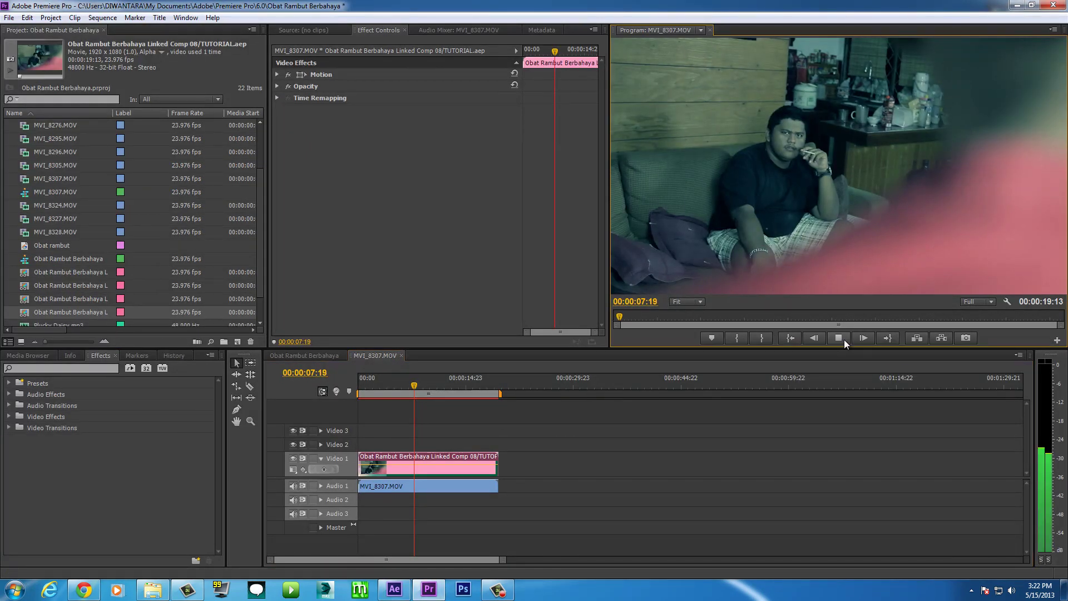
click(839, 338)
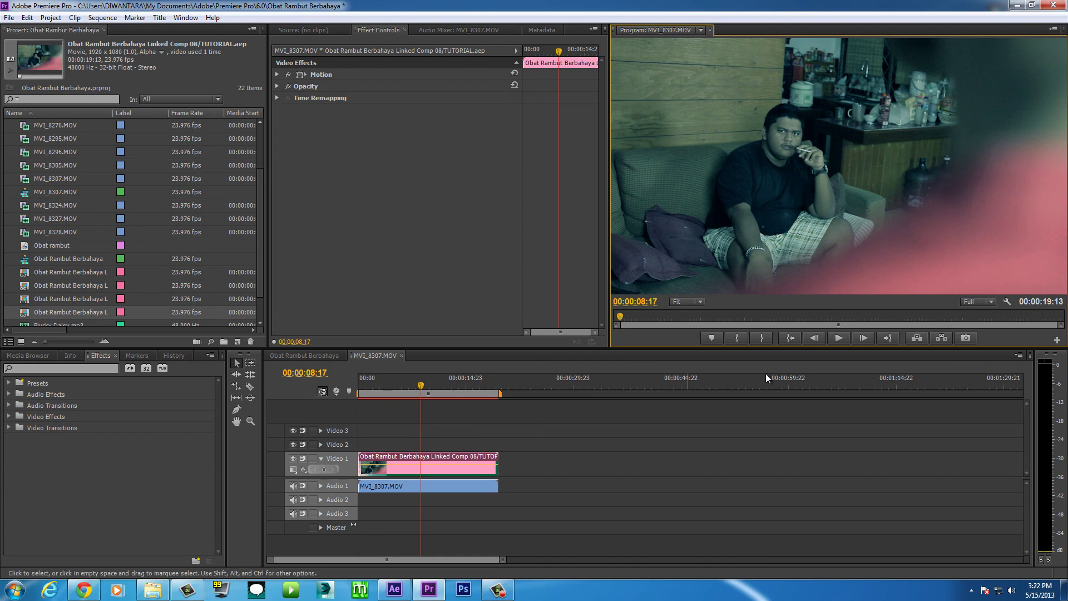
click(850, 335)
click(845, 337)
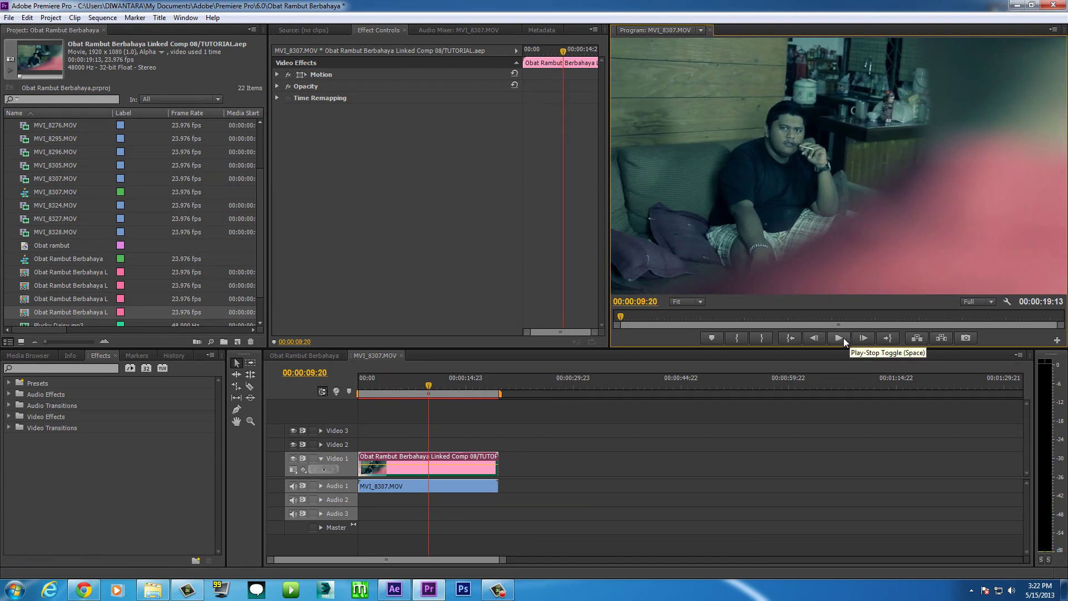
drag(428, 388, 373, 385)
click(838, 336)
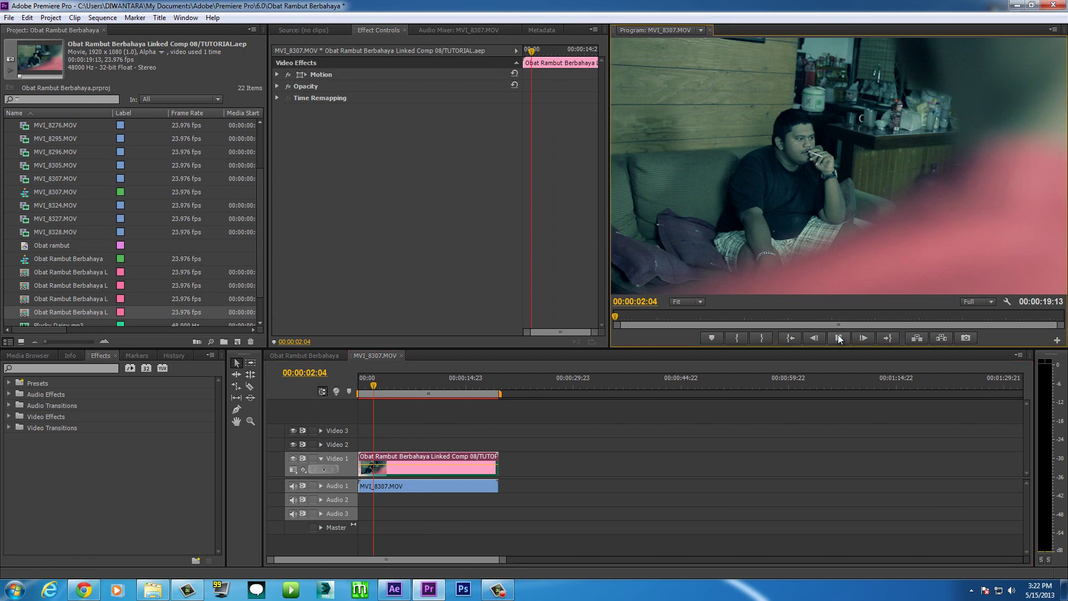
click(843, 336)
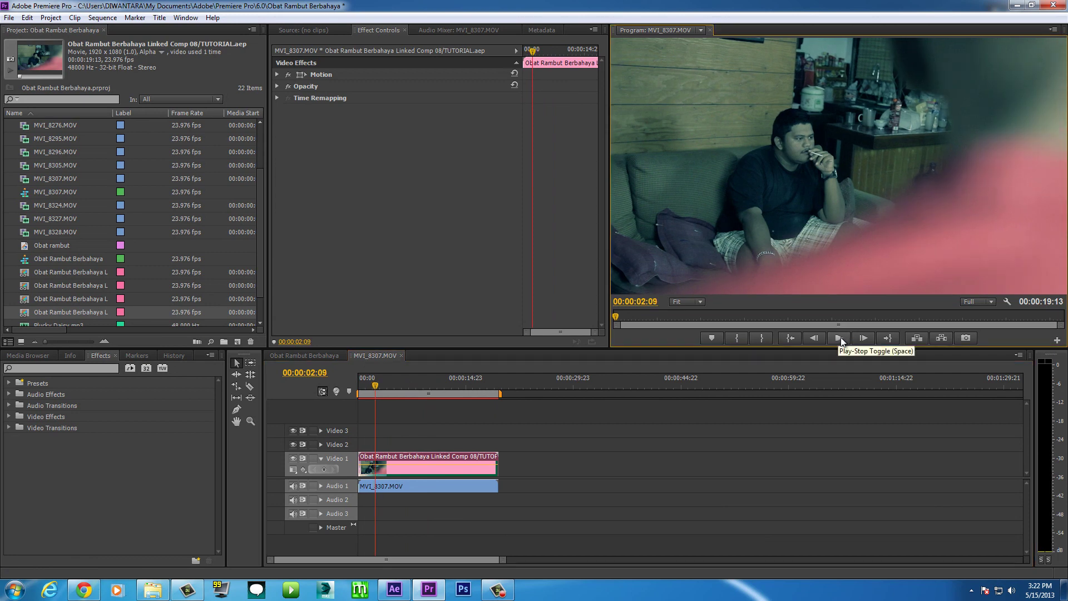
click(109, 22)
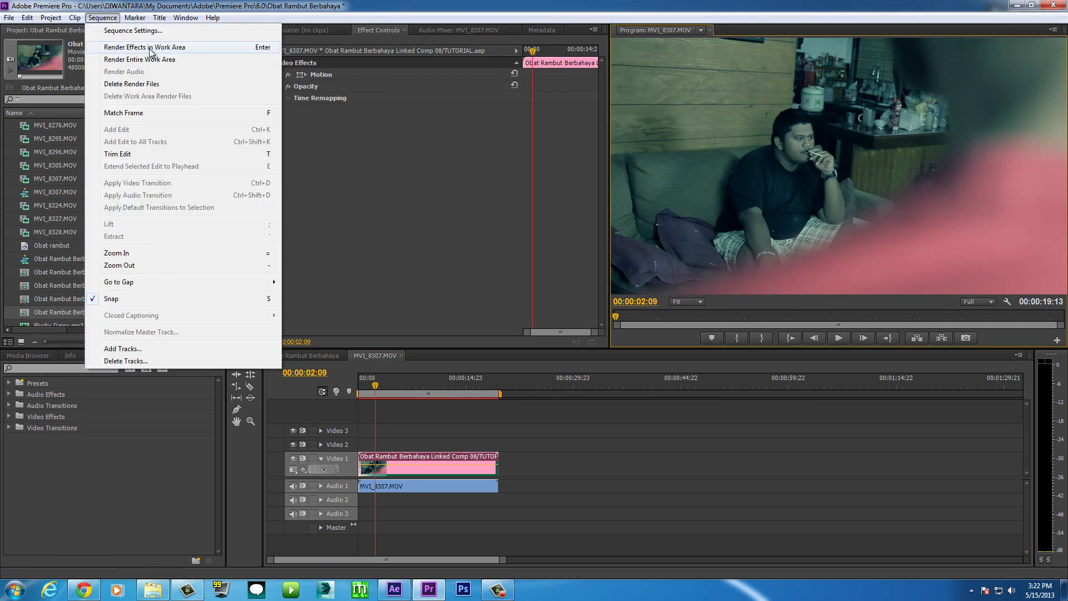
click(392, 374)
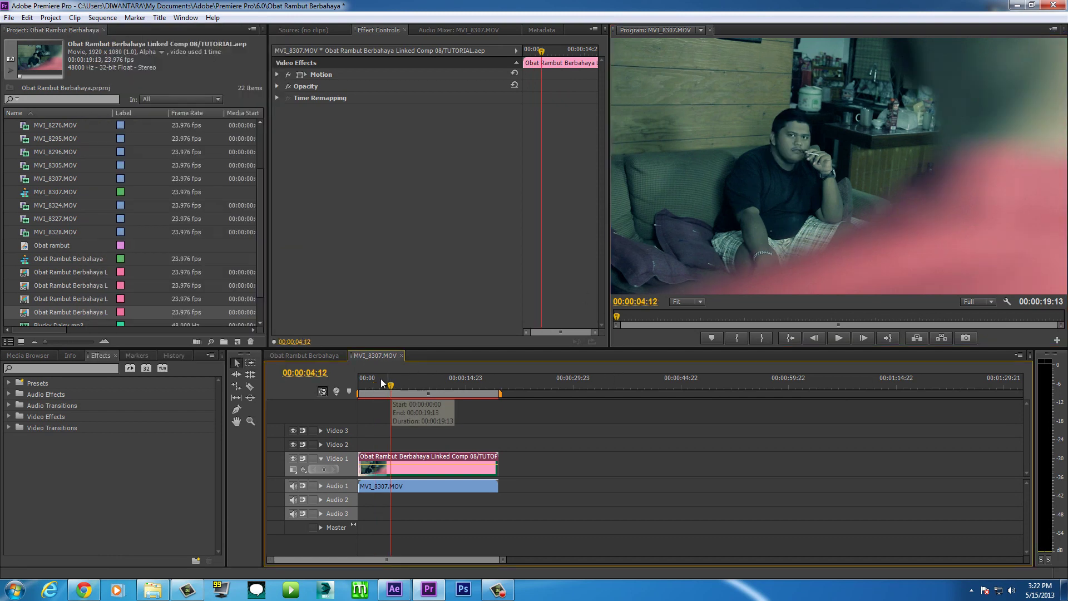
click(372, 383)
drag(372, 378, 439, 377)
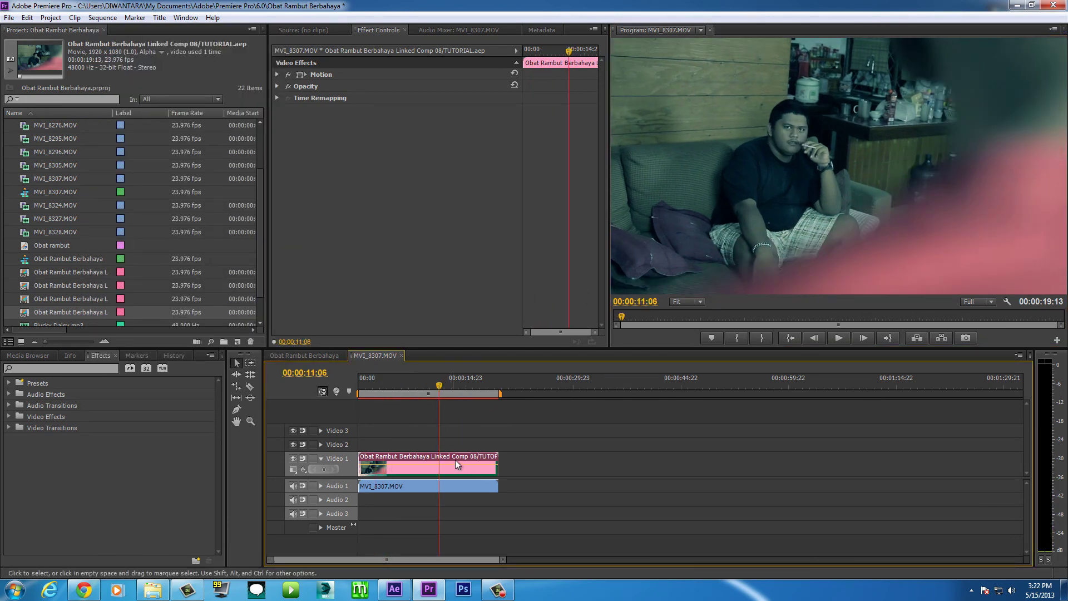
click(402, 384)
key(space)
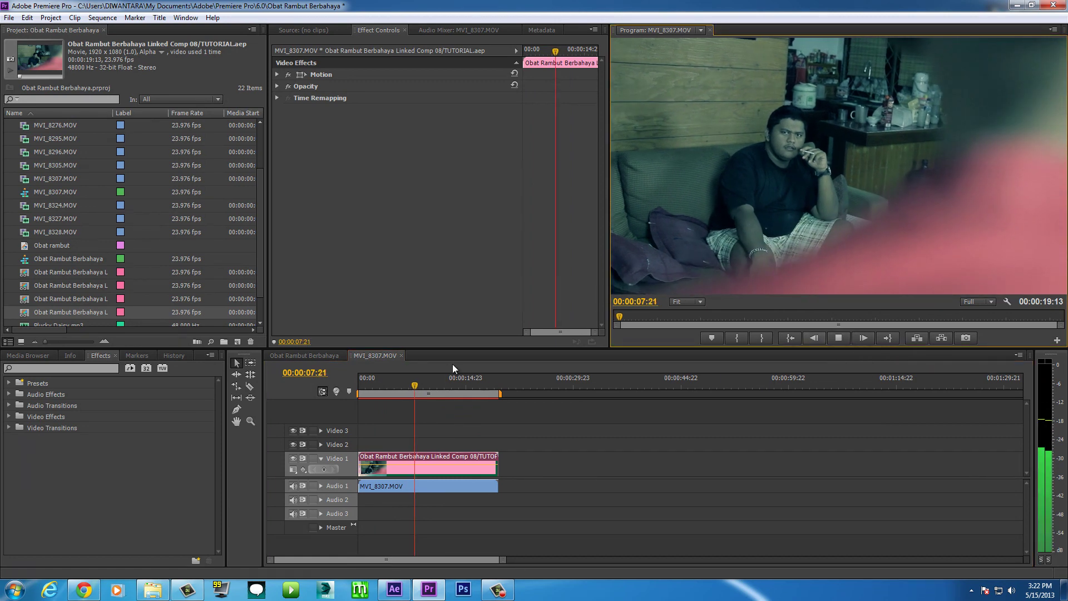
click(400, 381)
Review the main sequence at 00:00:20:11 and 00:00:59:12, then reopen the MVI_8307.MOV sequence
click(318, 356)
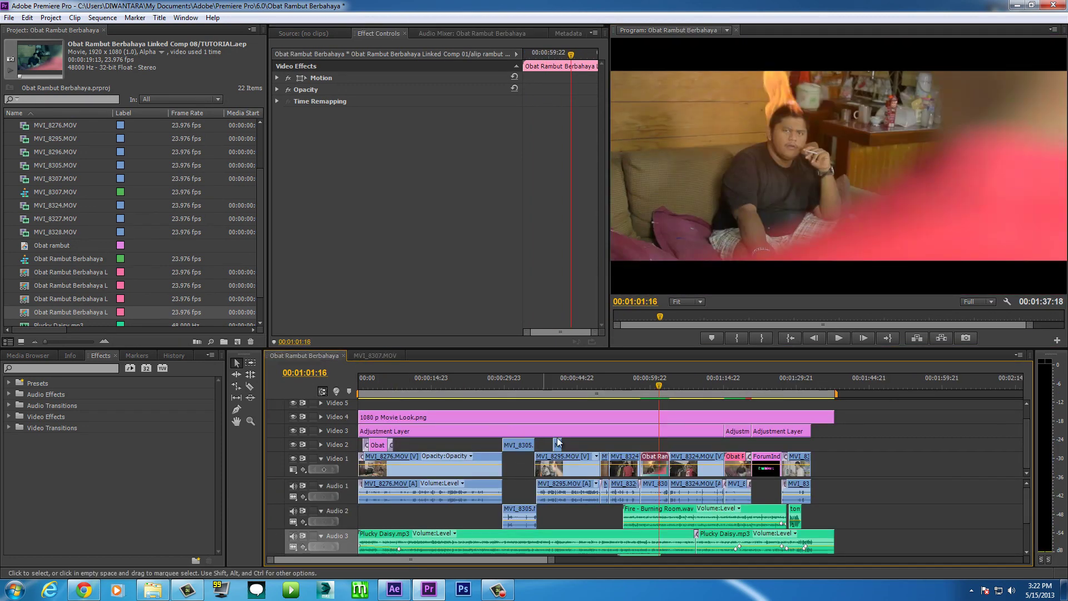
click(382, 359)
click(301, 355)
click(459, 386)
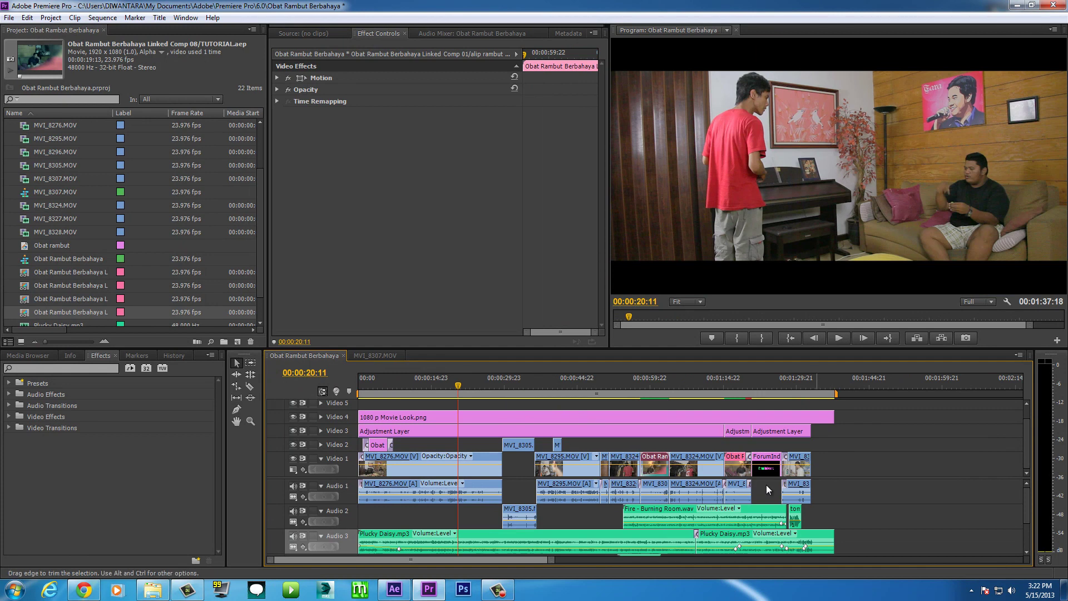
click(651, 387)
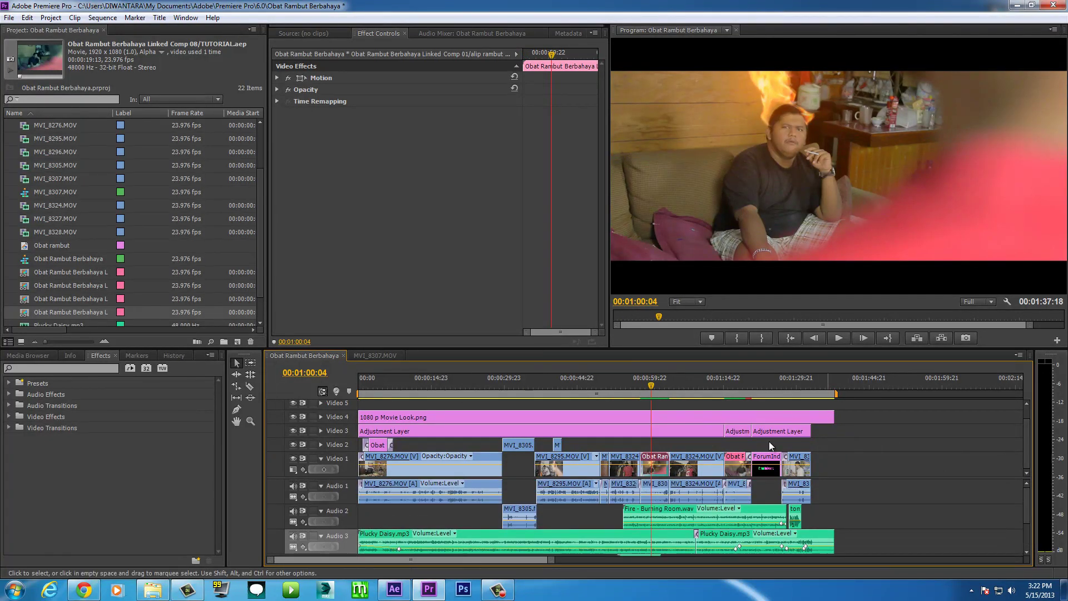
drag(646, 383, 648, 383)
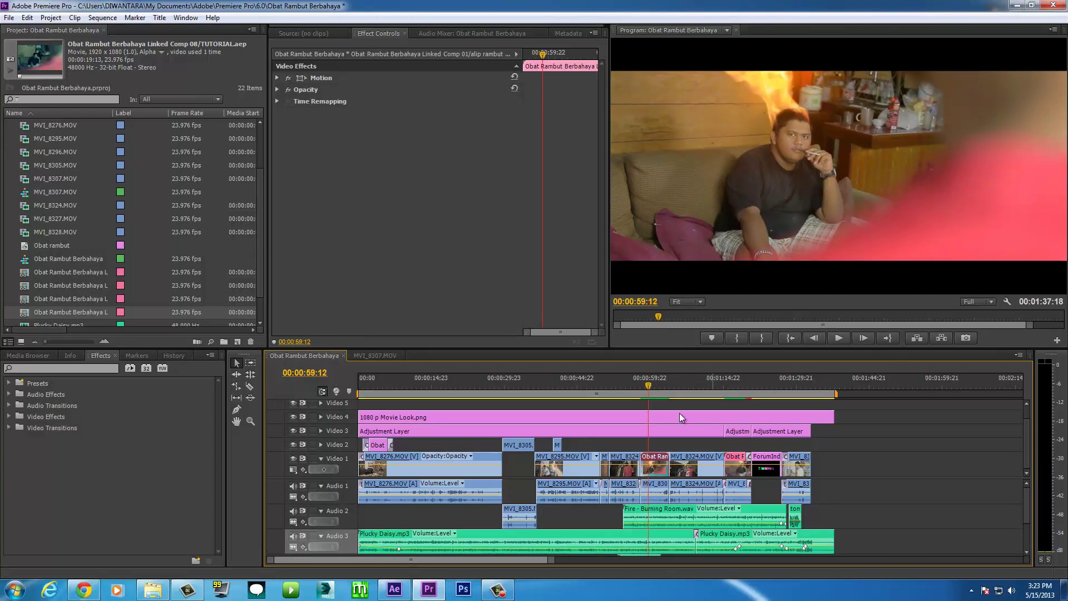
click(394, 355)
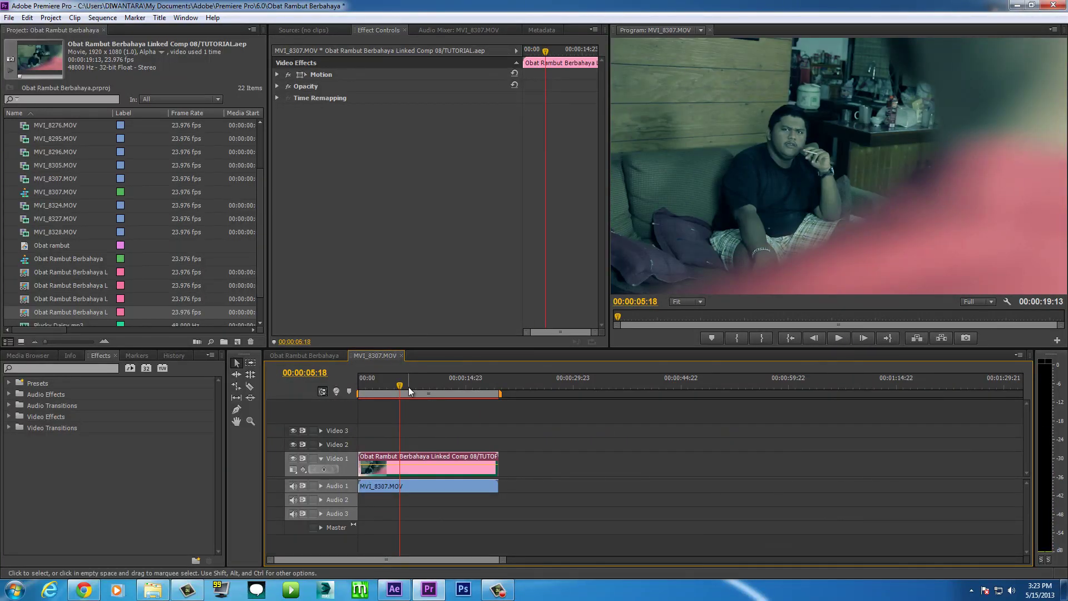
Expand Audio 1 and send the MVI_8307.MOV audio clip to Adobe Audition for editing
click(321, 485)
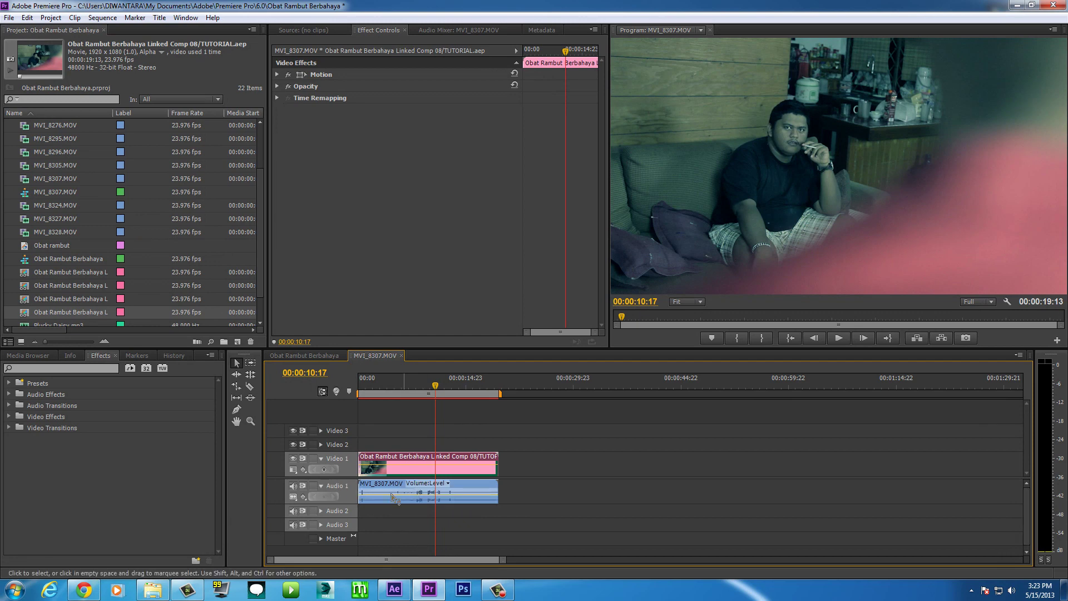
click(478, 500)
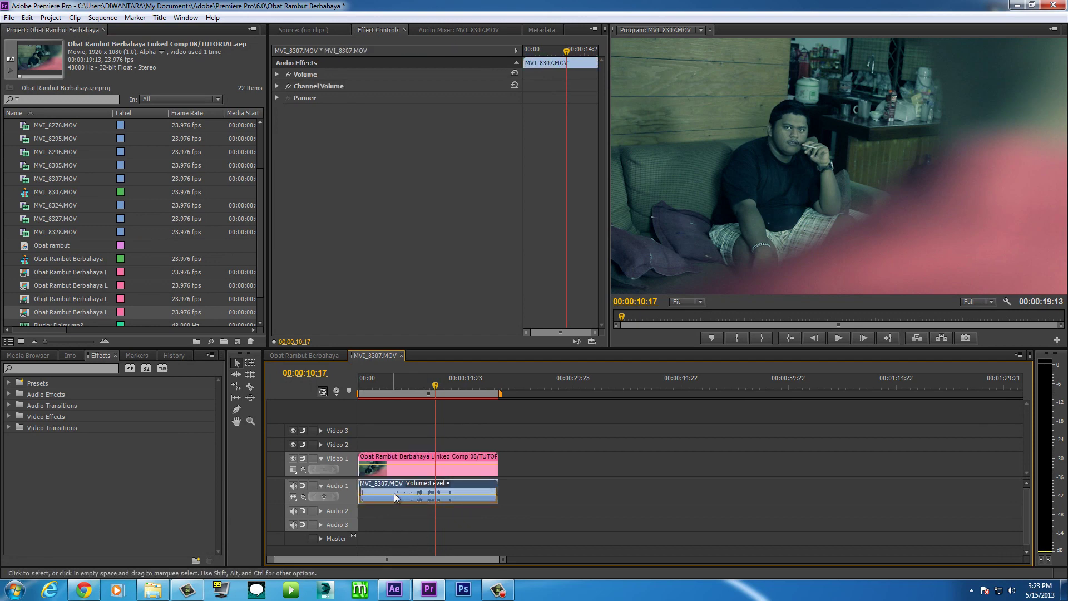
right_click(474, 488)
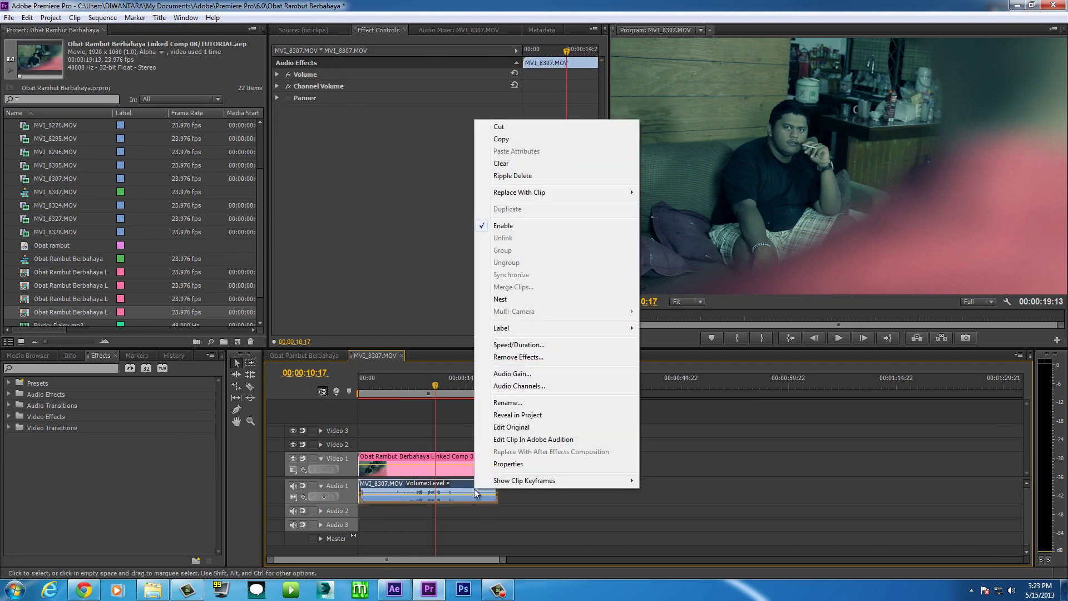
click(561, 439)
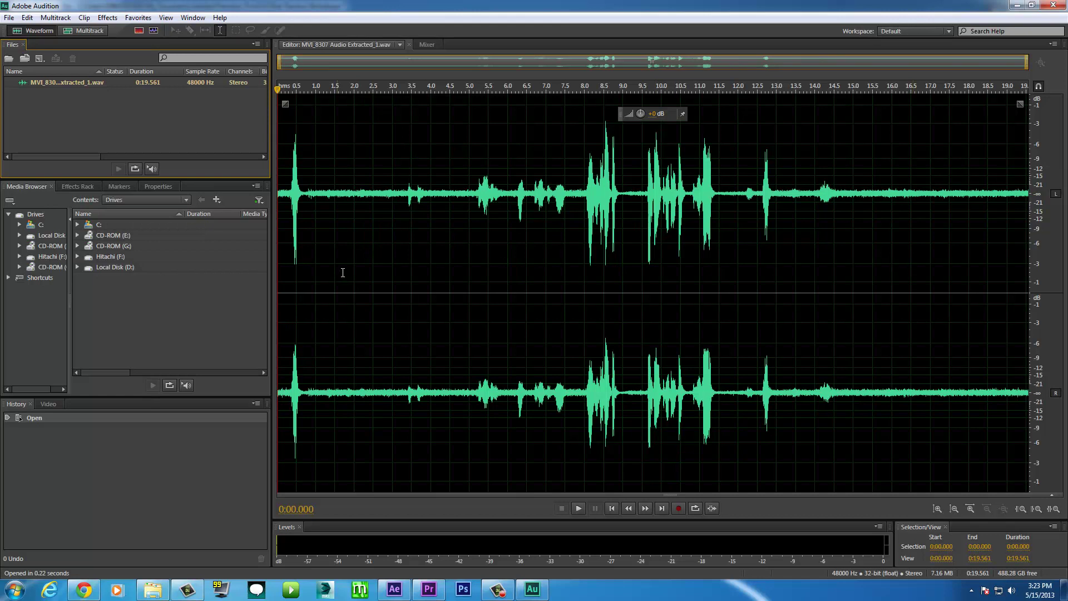
Capture a noise print from the quiet 1.2–3.1 second stretch, then select the whole waveform
drag(335, 226, 393, 236)
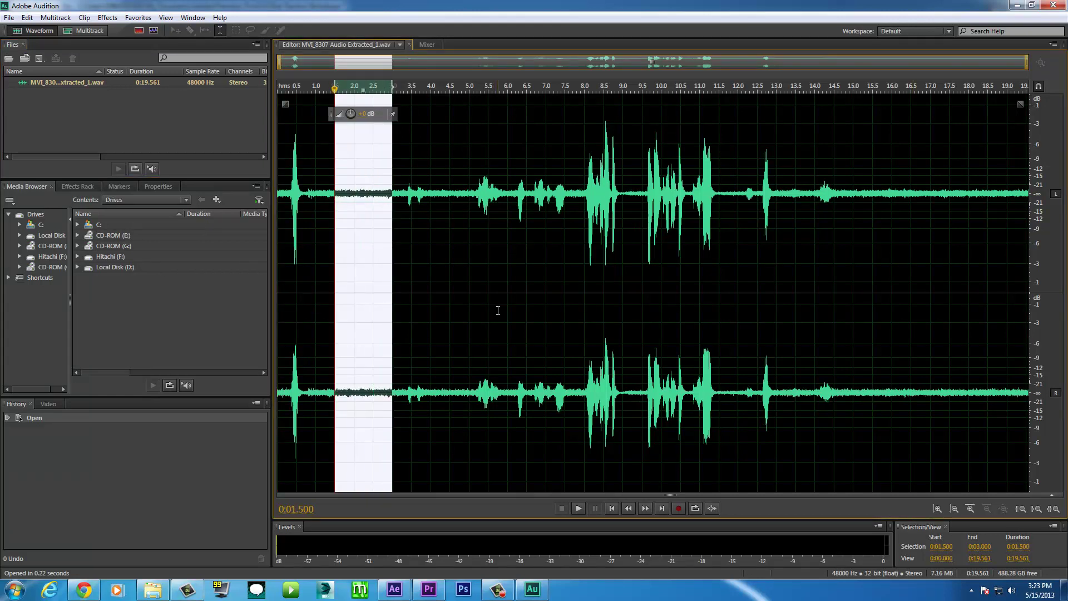
click(444, 324)
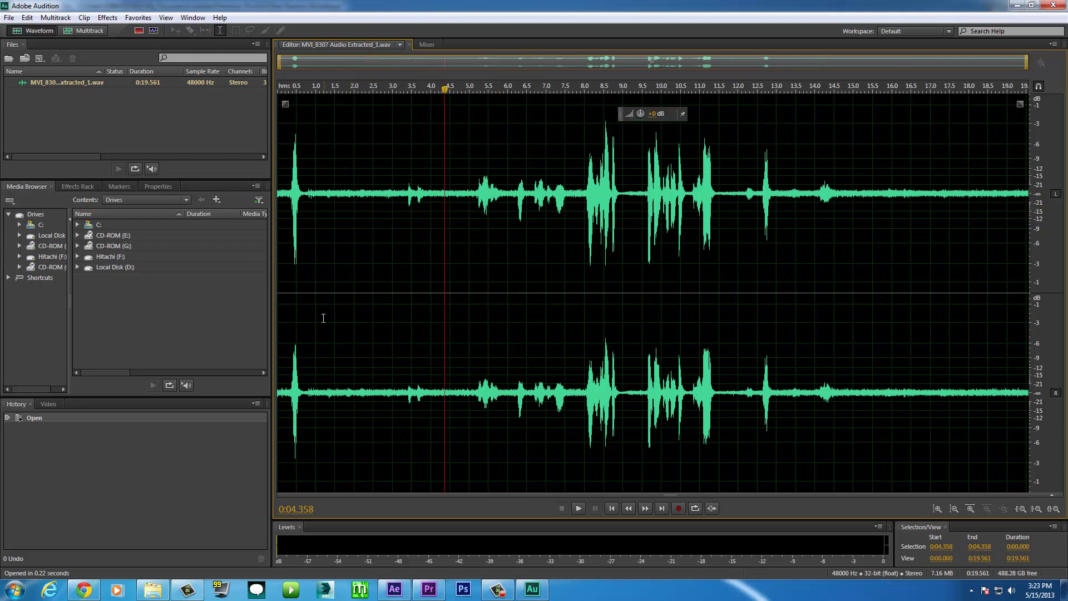
drag(323, 318, 391, 322)
key(shift+p)
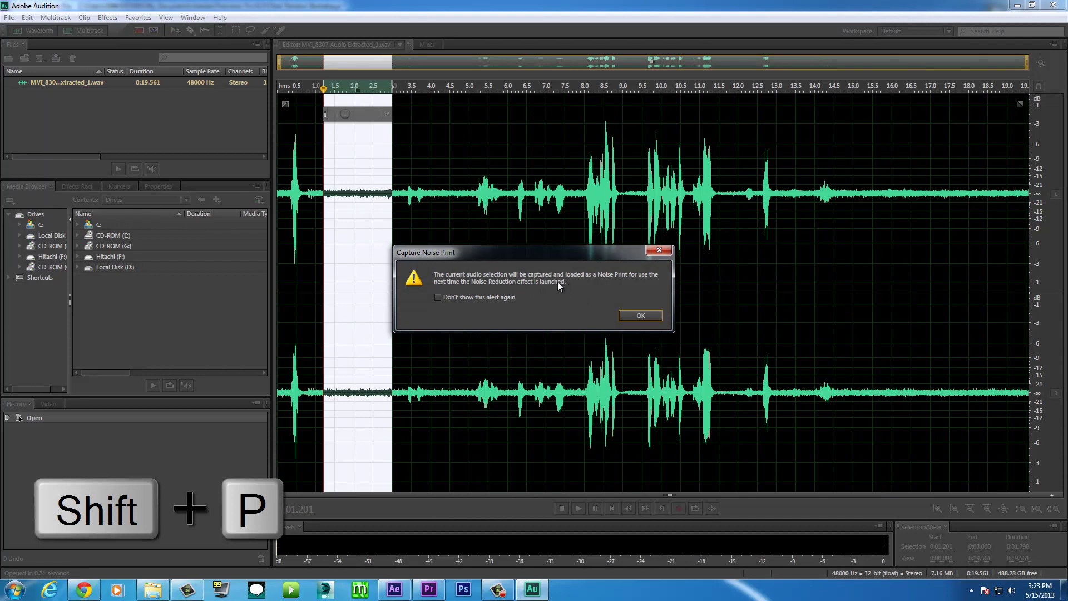
click(641, 315)
key(ctrl+a)
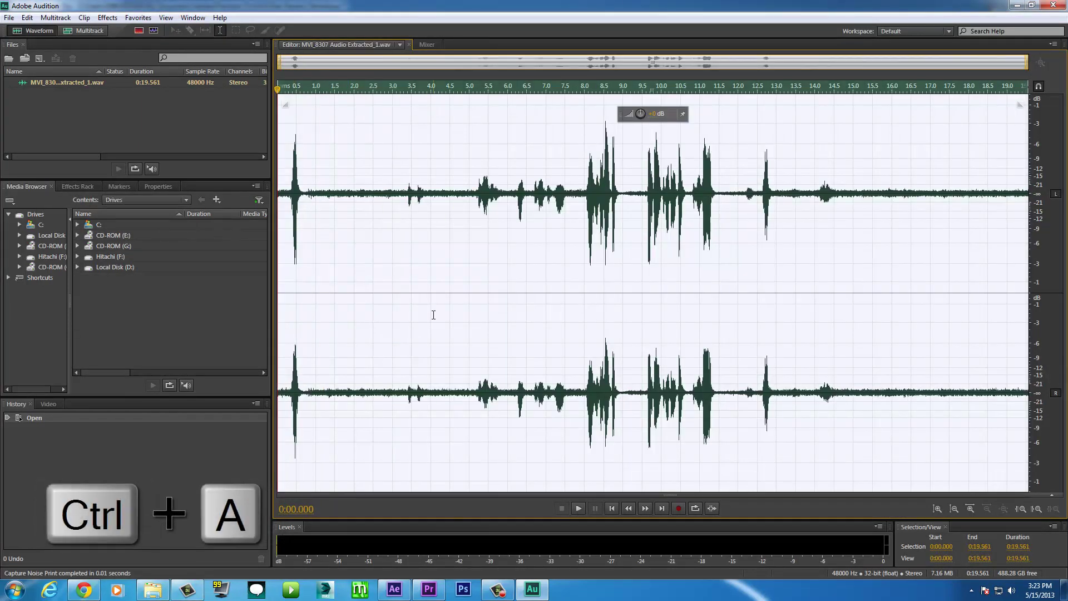
Apply Noise Reduction at 54% across the whole file and save MVI_8307 Audio Extracted_1.wav
key(ctrl+shift+p)
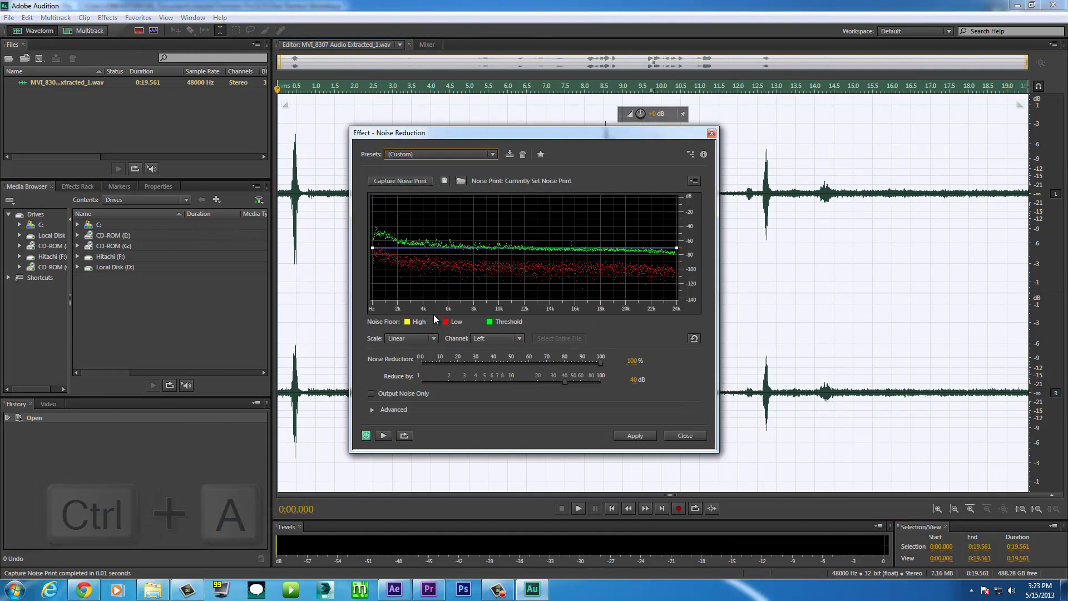
click(384, 435)
drag(601, 362, 512, 363)
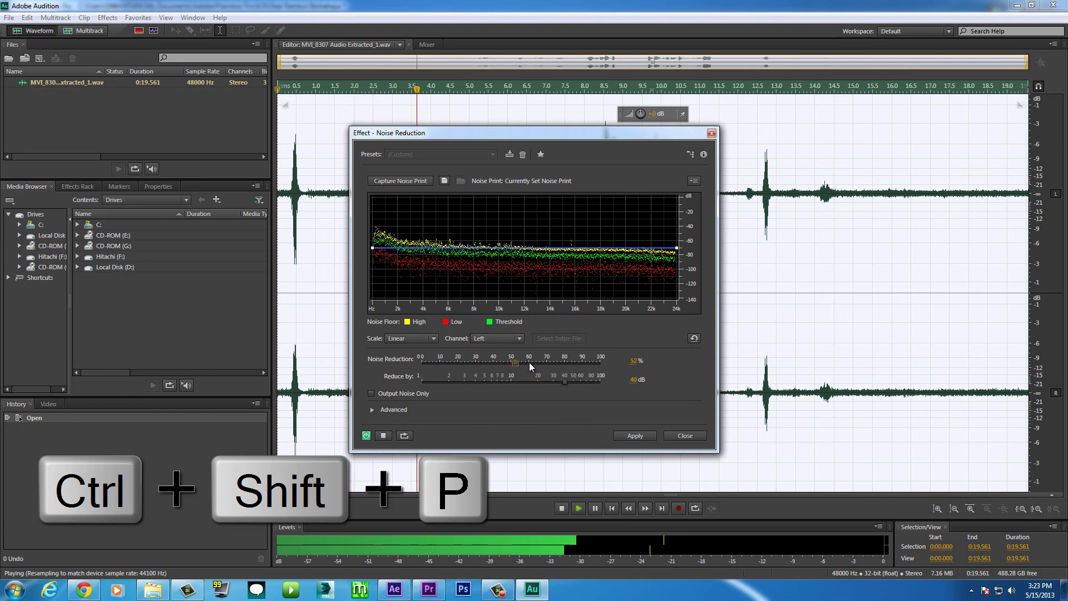
click(635, 435)
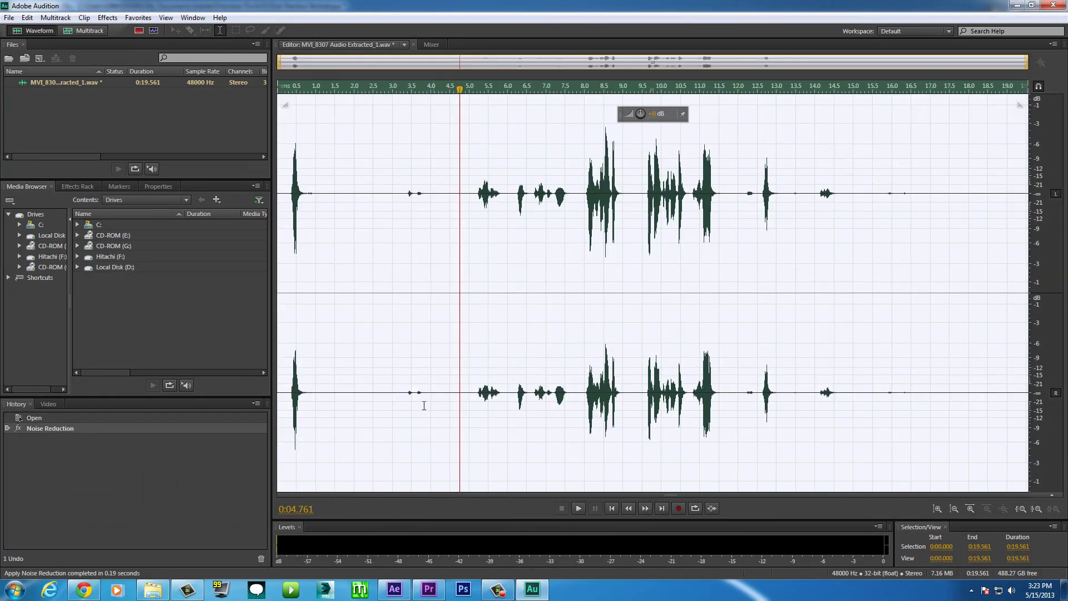
drag(340, 391, 454, 378)
click(513, 362)
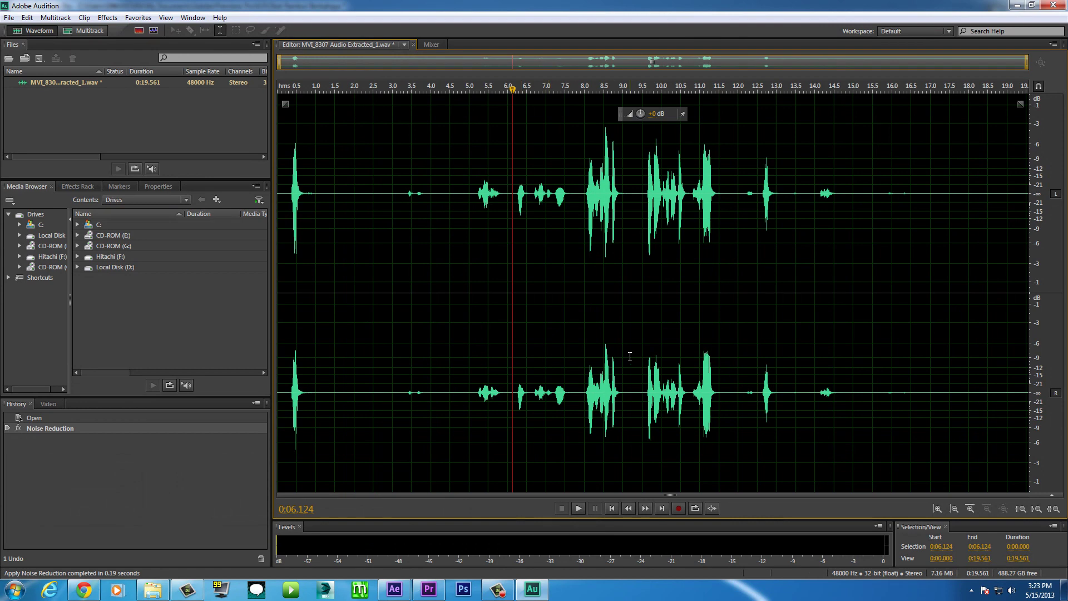
key(ctrl+s)
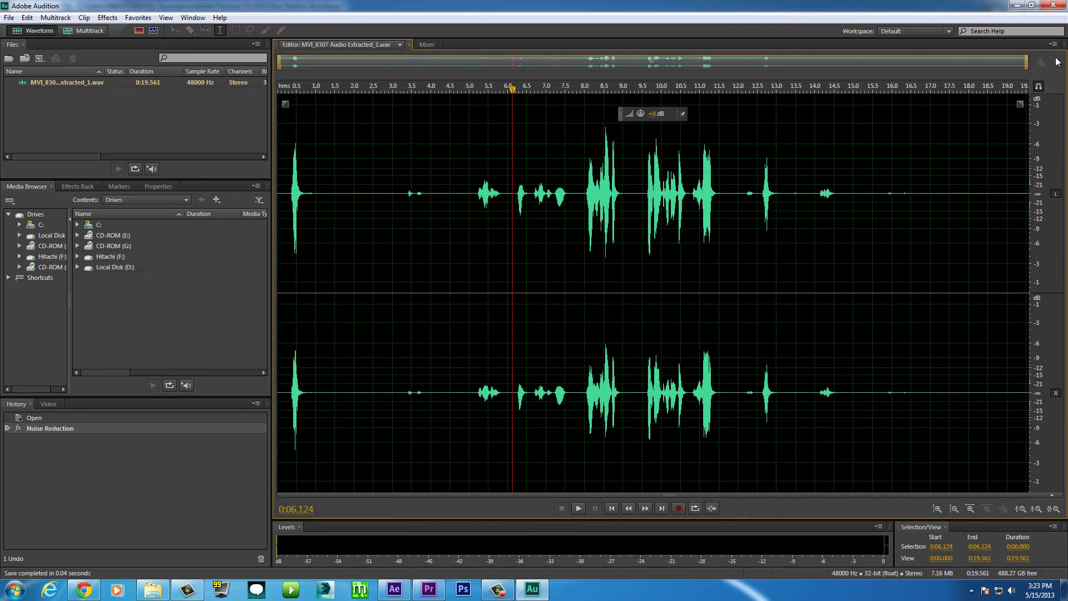
click(1053, 5)
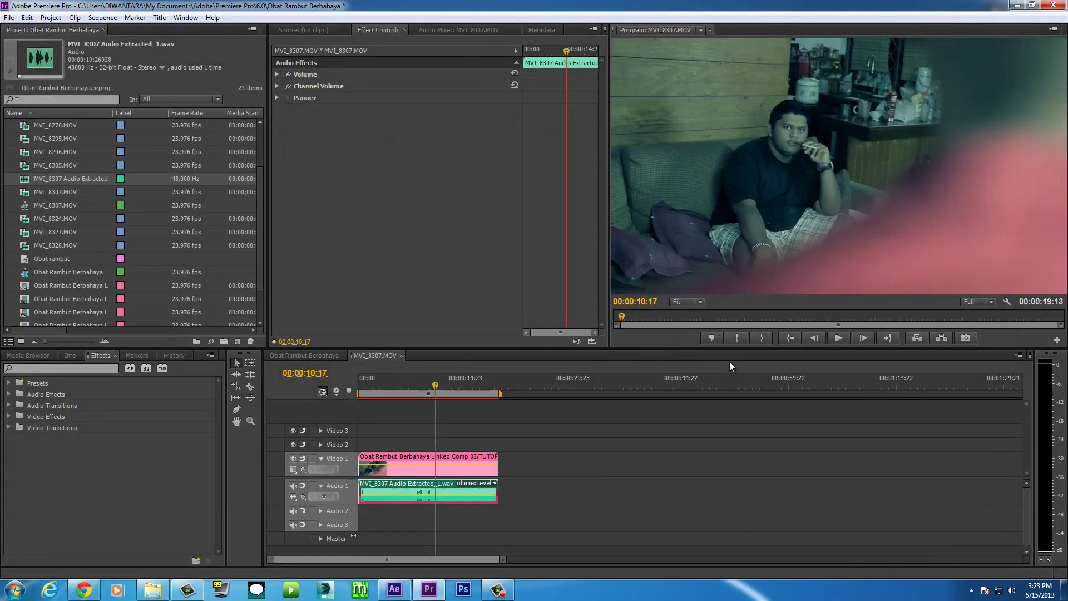
click(387, 384)
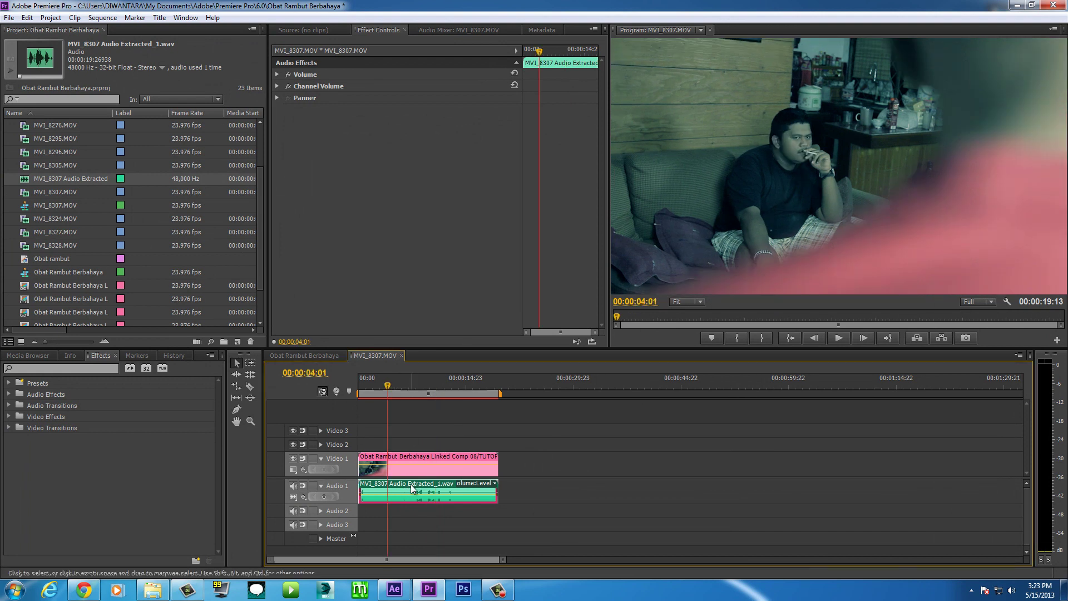
click(833, 338)
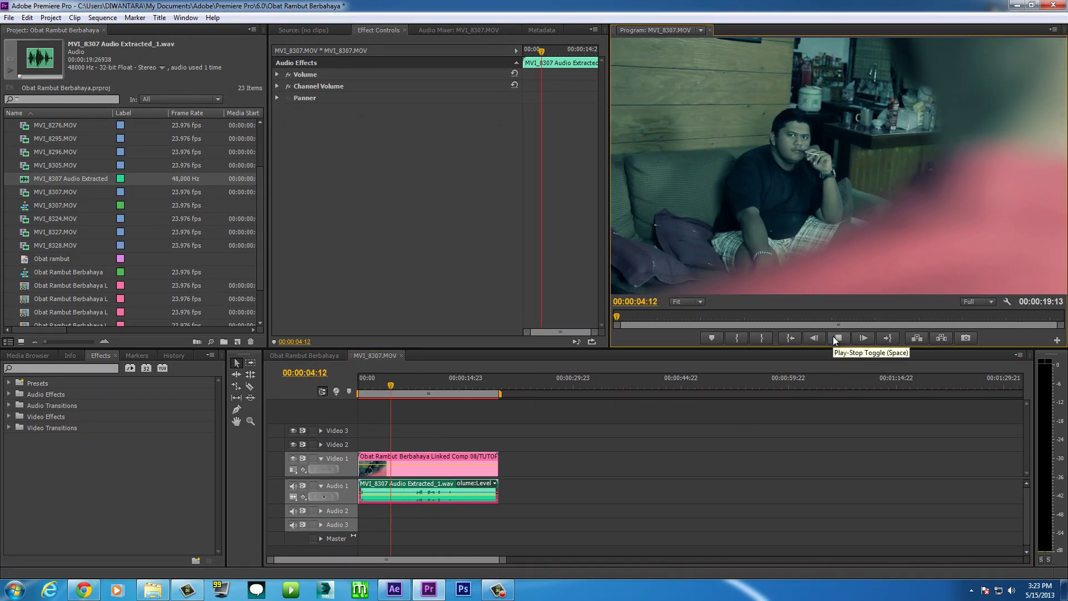
click(833, 338)
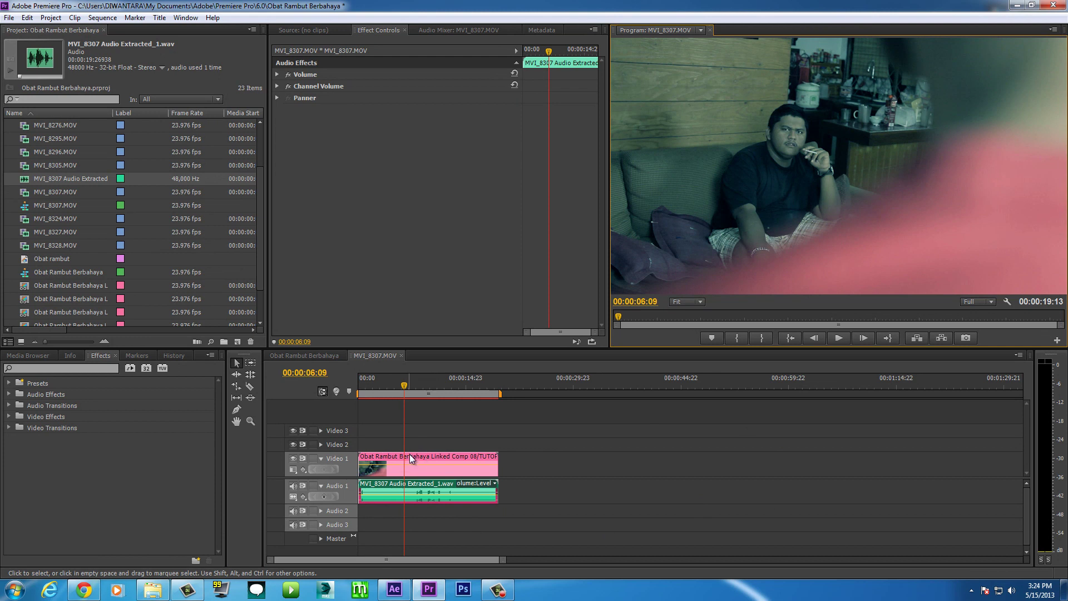
click(445, 383)
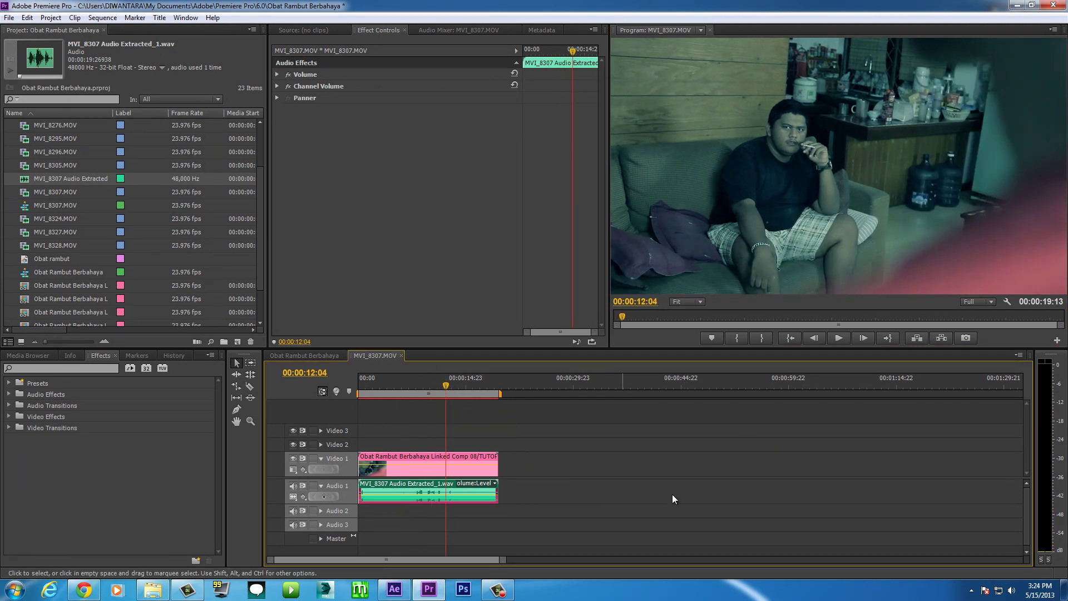
click(466, 457)
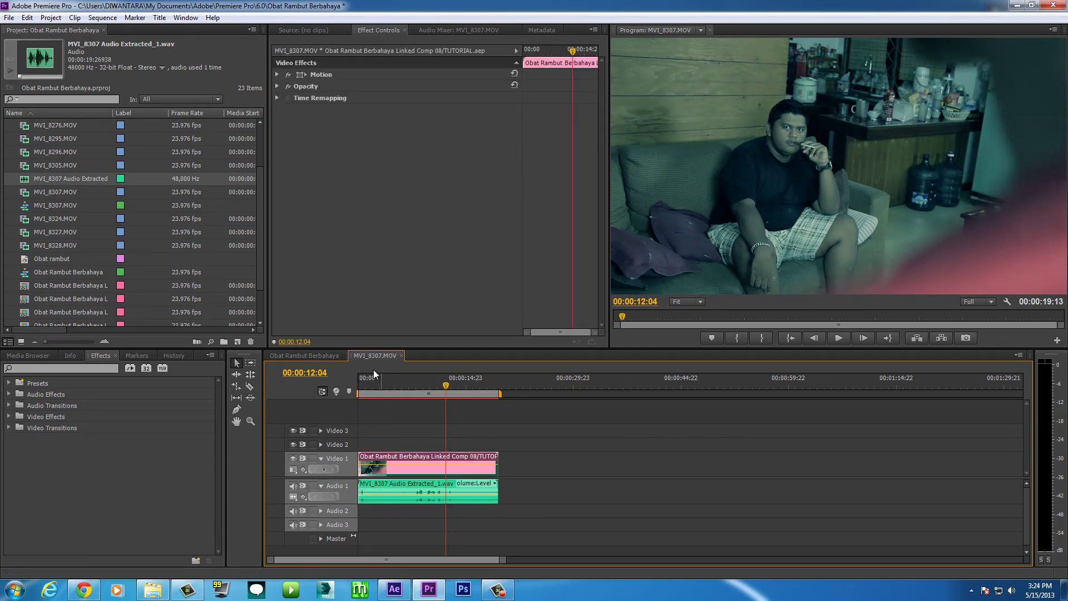
click(311, 357)
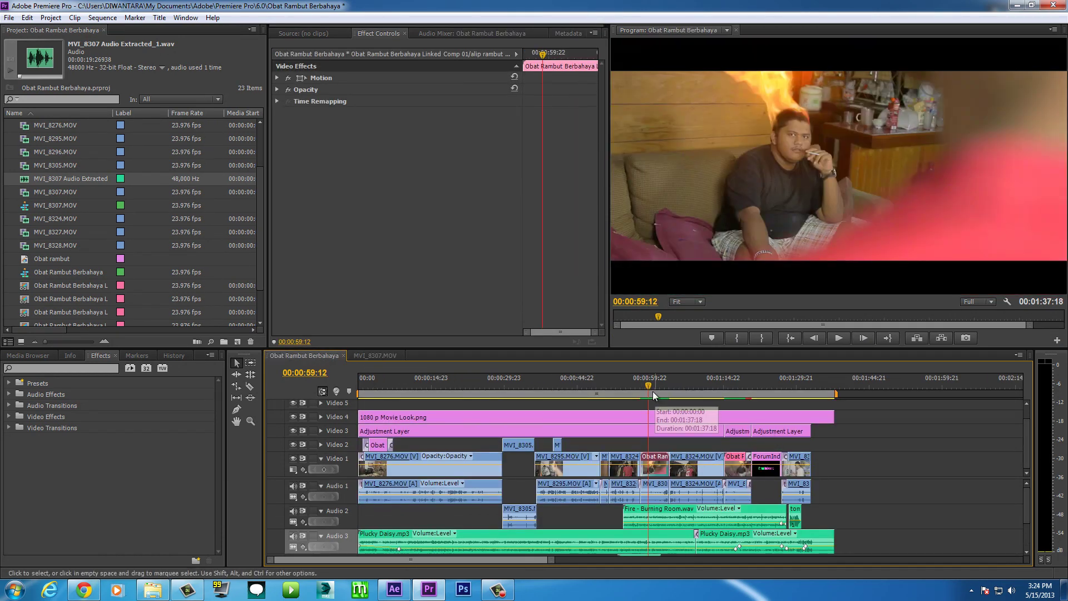
click(375, 355)
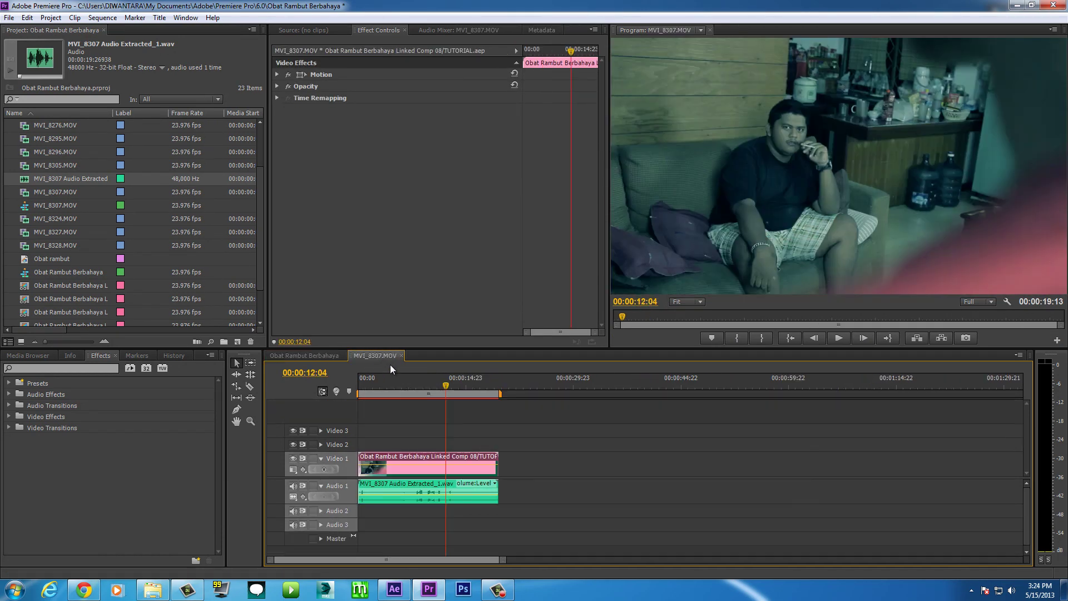
right_click(475, 457)
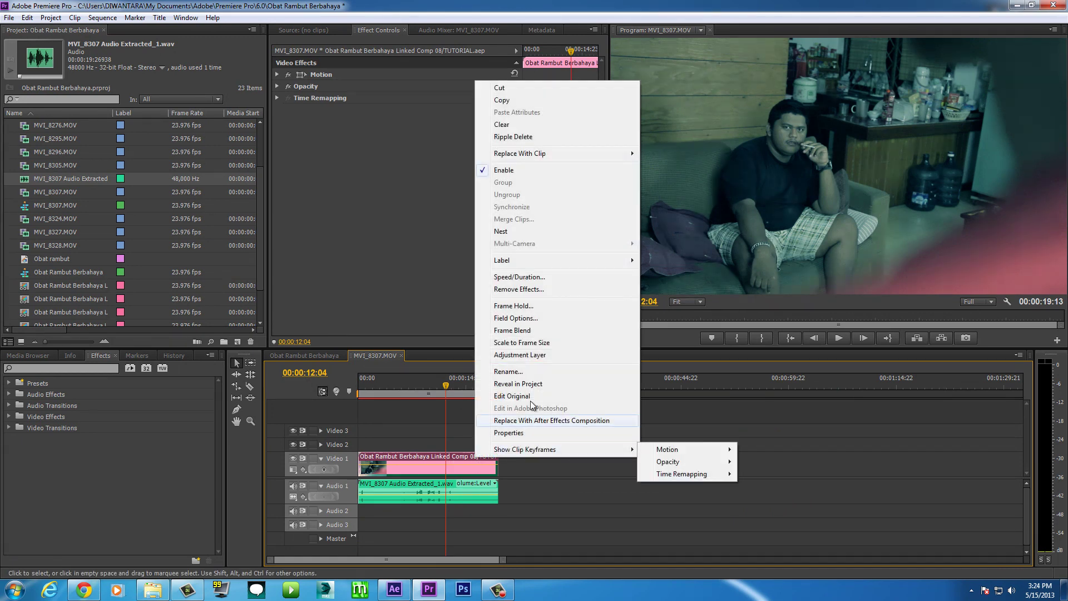
click(441, 384)
click(396, 588)
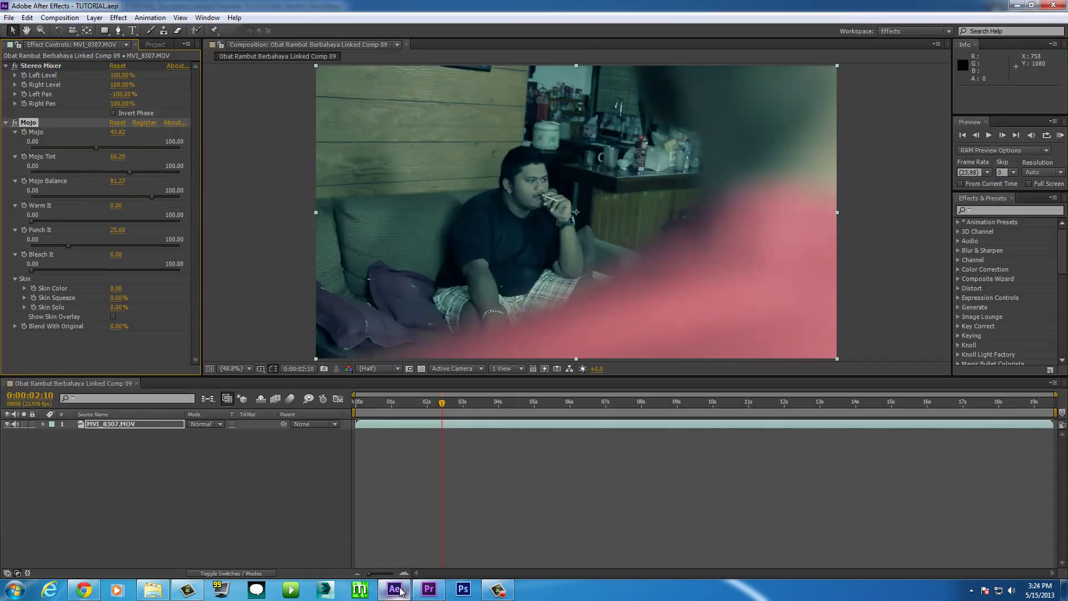
click(1054, 8)
click(396, 385)
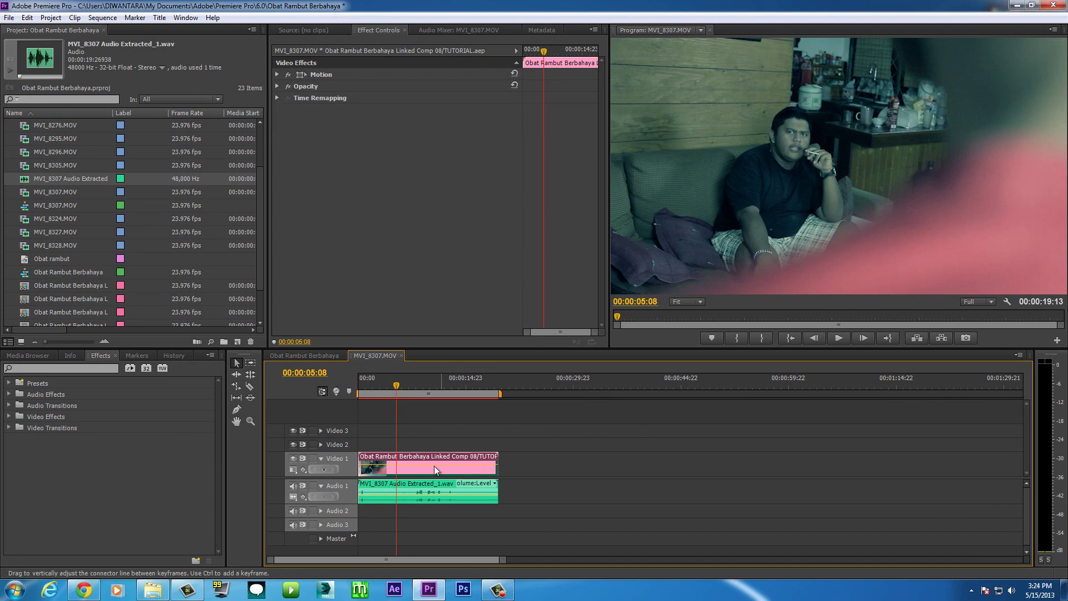
Dismiss the linked comp clip's context menu and return to the Obat Rambut Berbahaya sequence
right_click(455, 455)
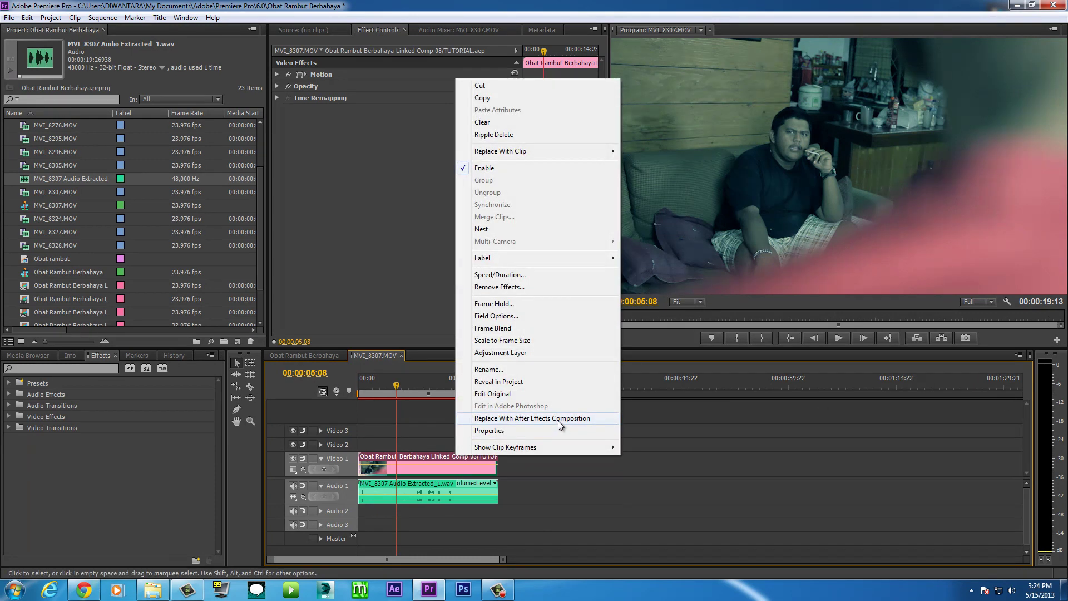
click(376, 380)
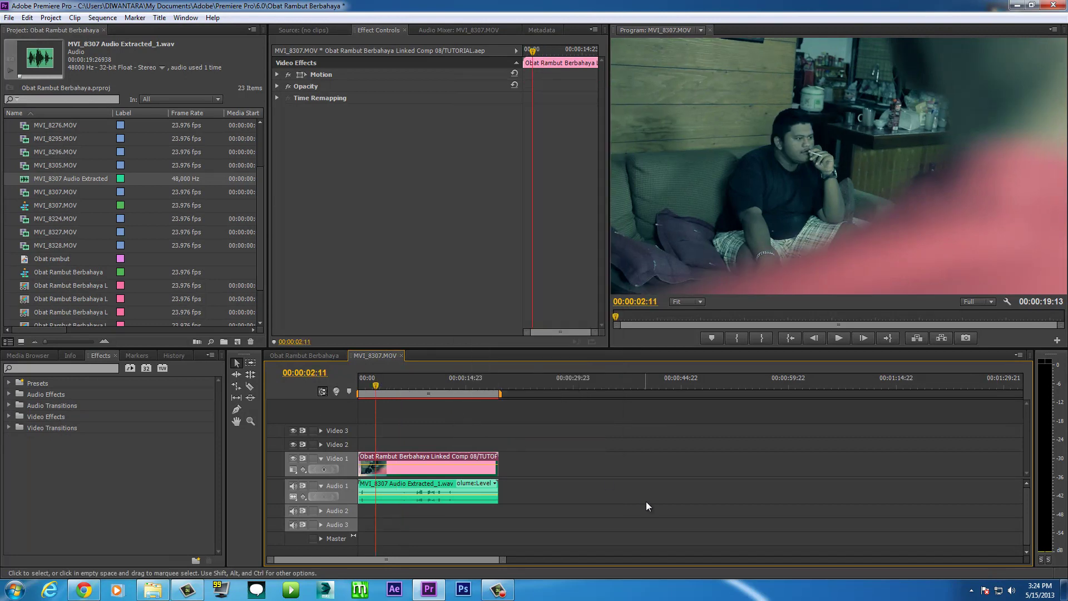
click(303, 355)
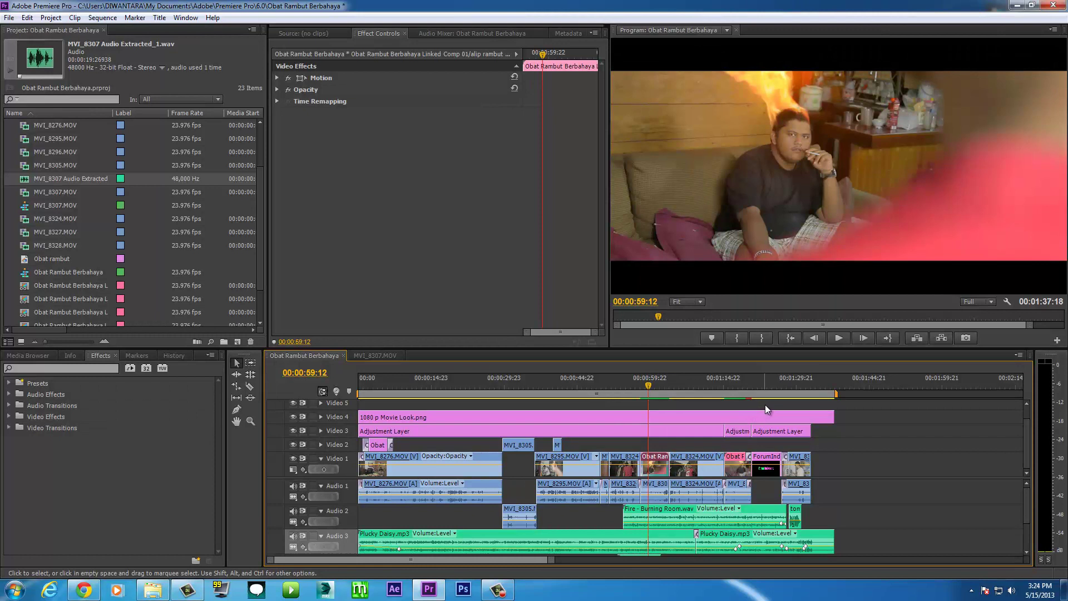
mouse_move(504, 595)
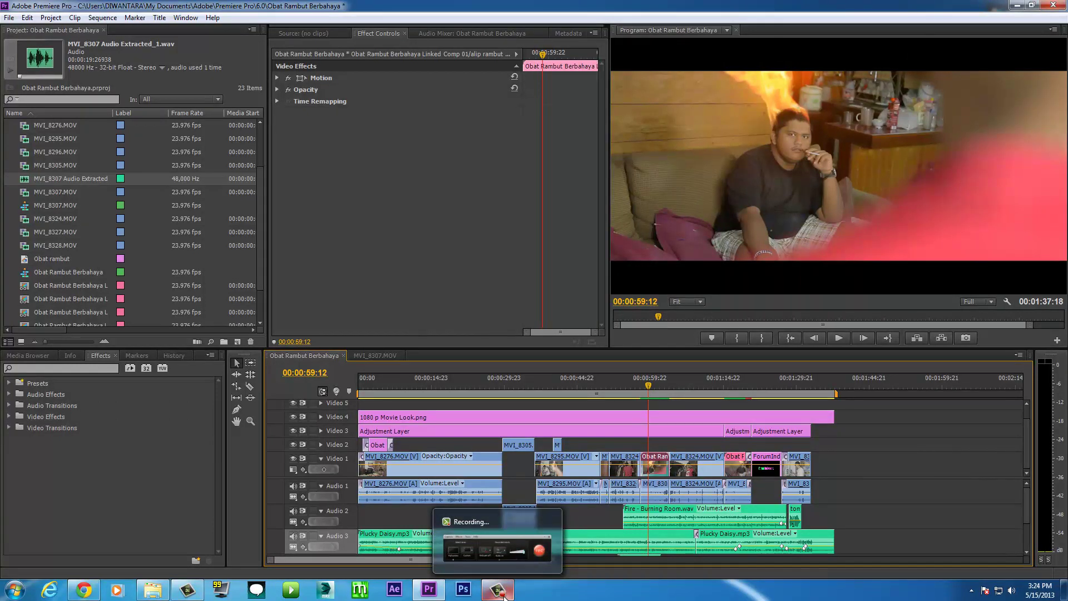
click(504, 595)
drag(949, 506, 938, 489)
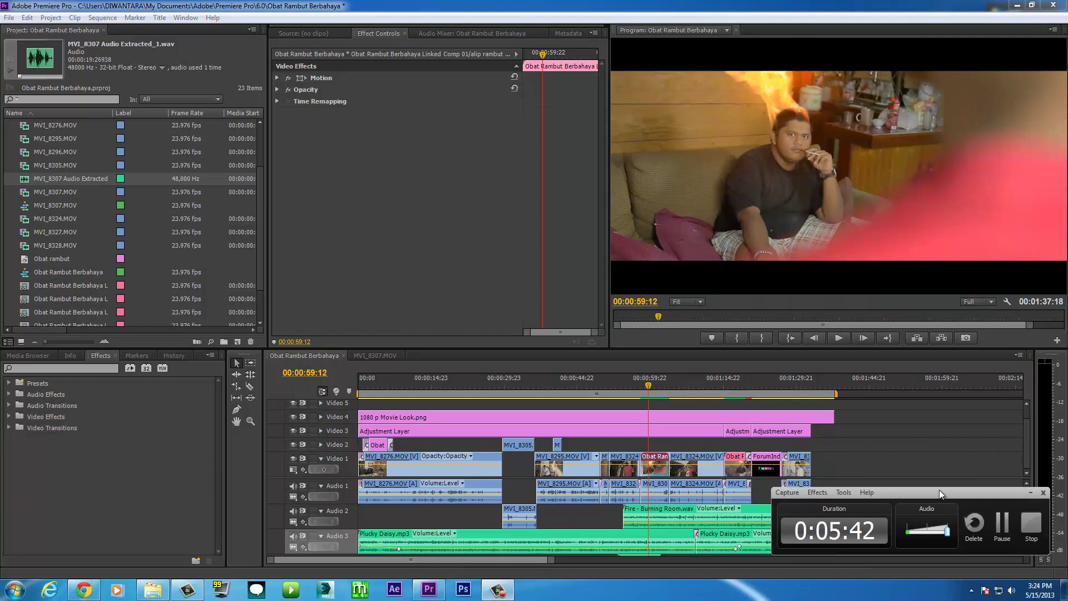